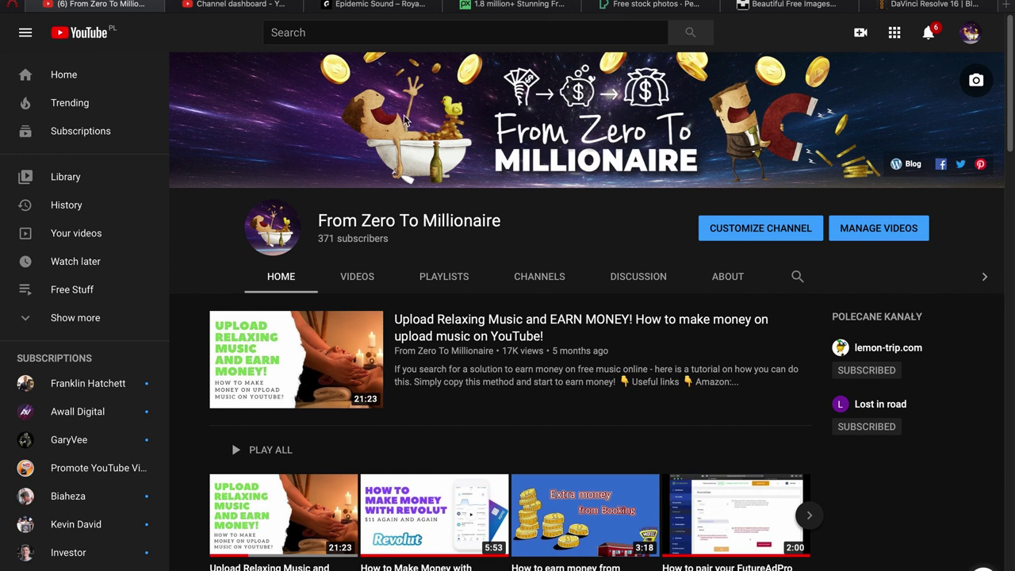
# - Switch to the YouTube Studio channel dashboard for From Zero To Millionaire
pyautogui.click(227, 6)
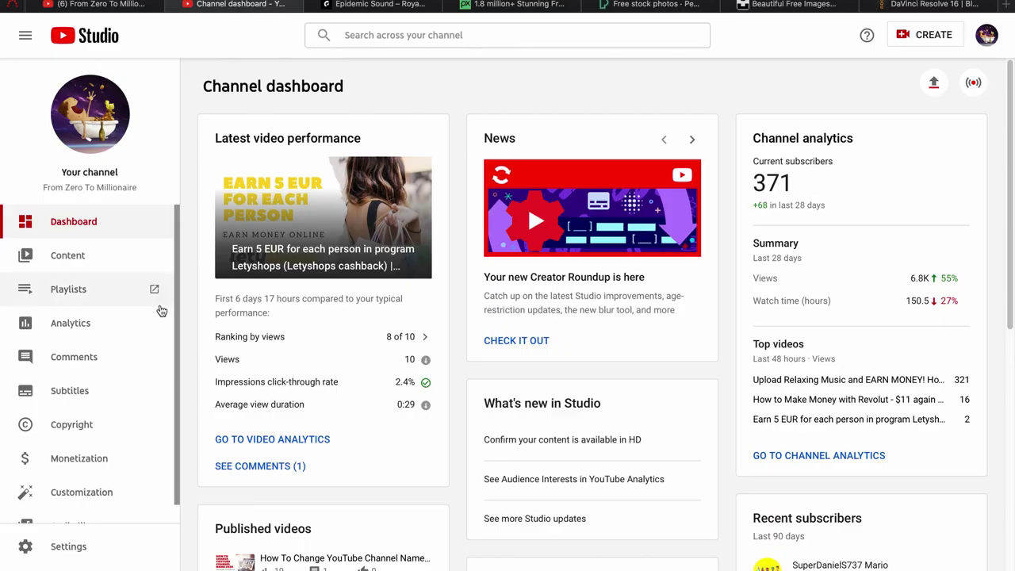
# - Open the Studio Audio library's Inspirational-mood tracks, then switch to the Epidemic Sound tab
pyautogui.scroll(-1, 118, 373)
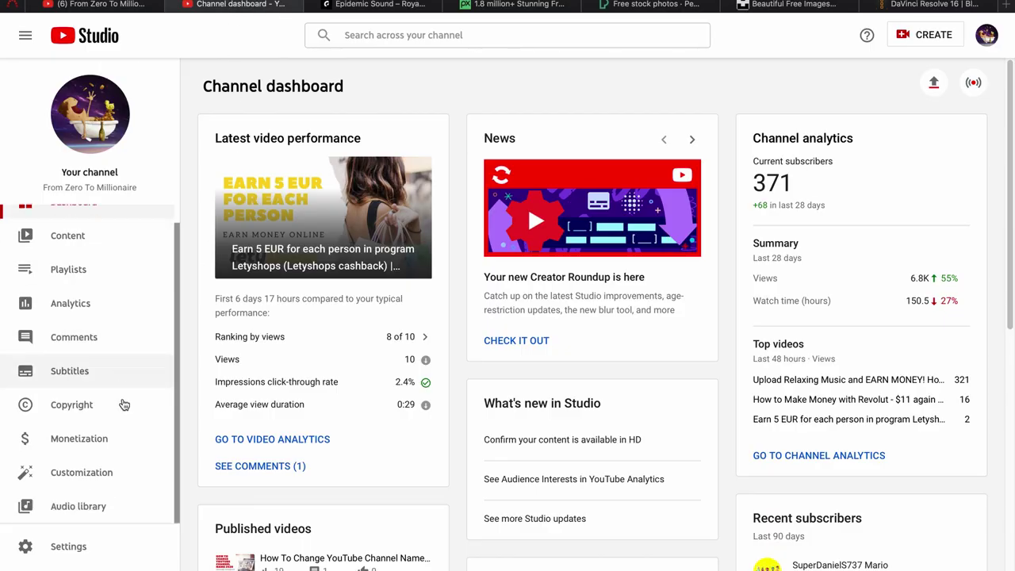
pyautogui.click(76, 515)
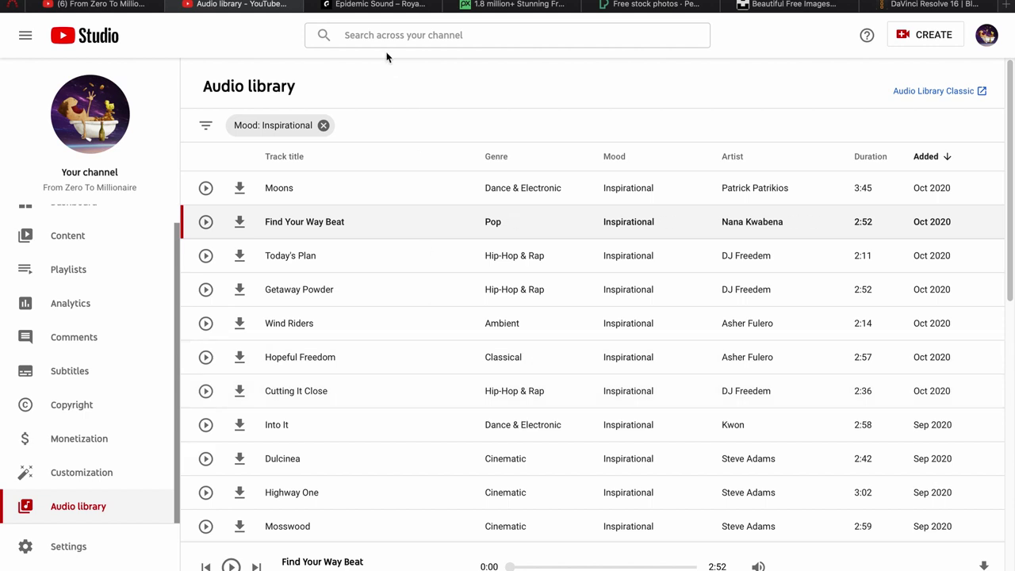
pyautogui.click(386, 6)
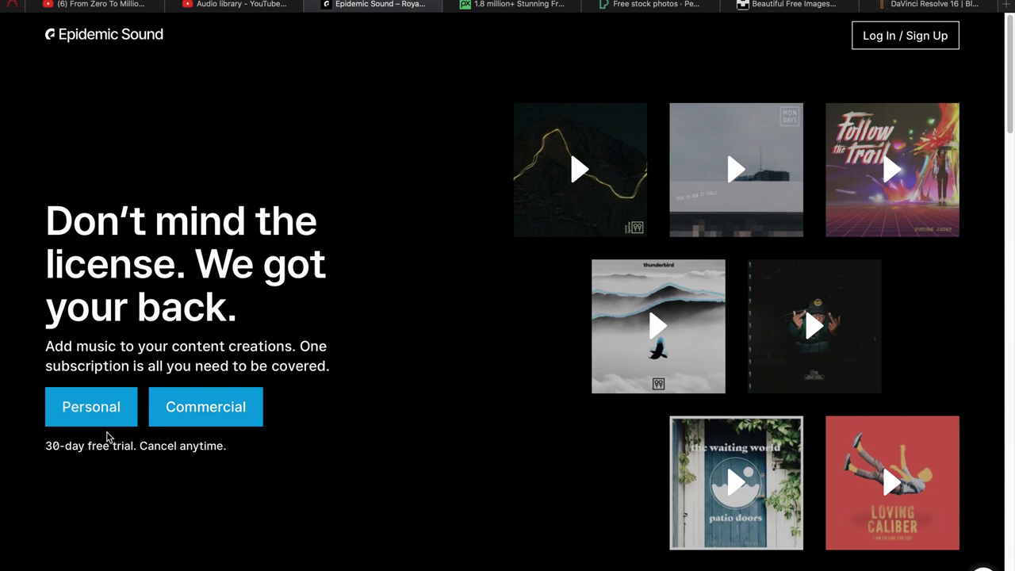
# - Highlight Epidemic Sound's 'Cancel anytime' free-trial terms, then return to the Studio Audio library
pyautogui.moveTo(141, 447); pyautogui.dragTo(229, 451)
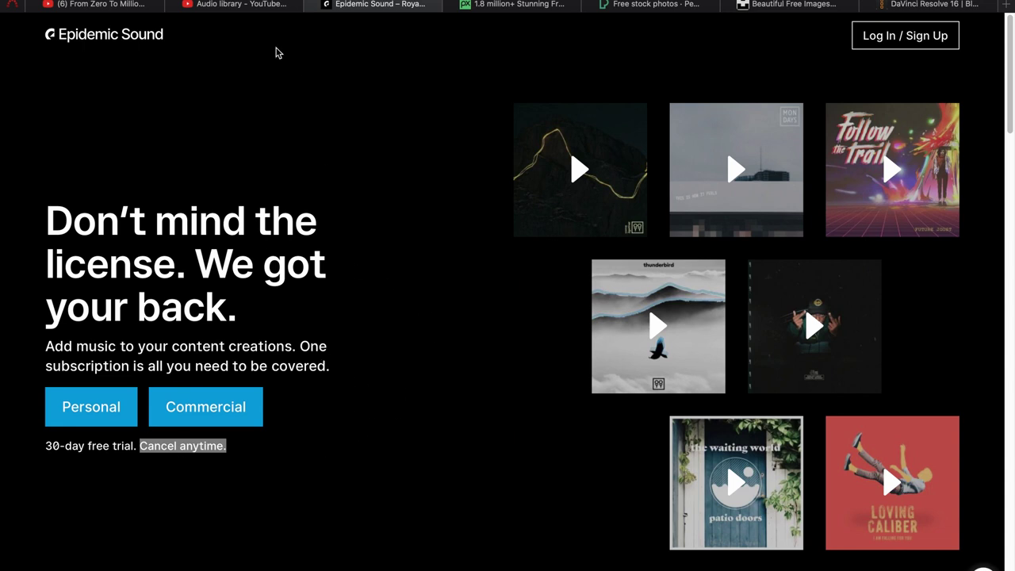
pyautogui.click(246, 6)
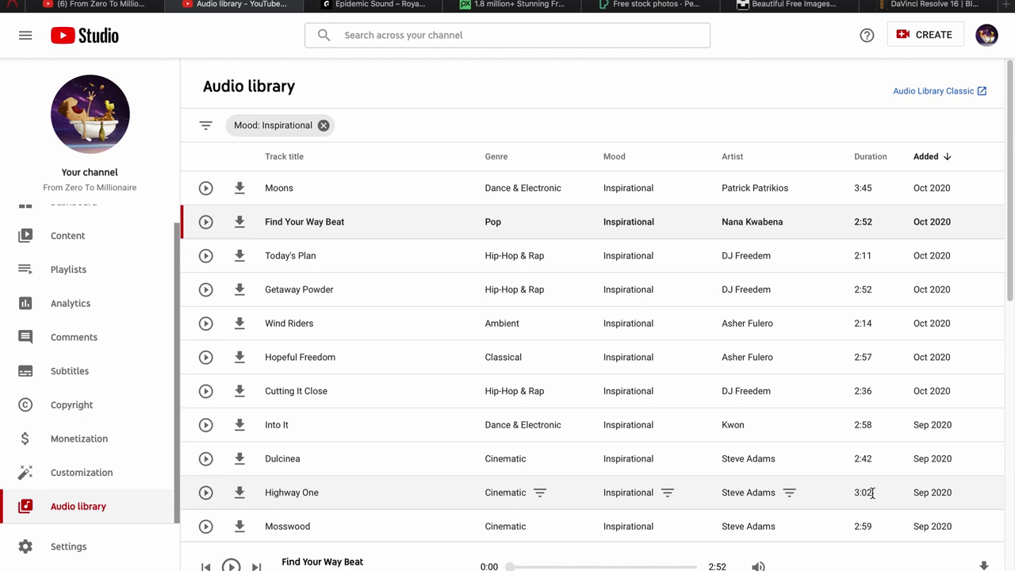
# - Return to the From Zero To Millionaire YouTube channel page
pyautogui.click(103, 5)
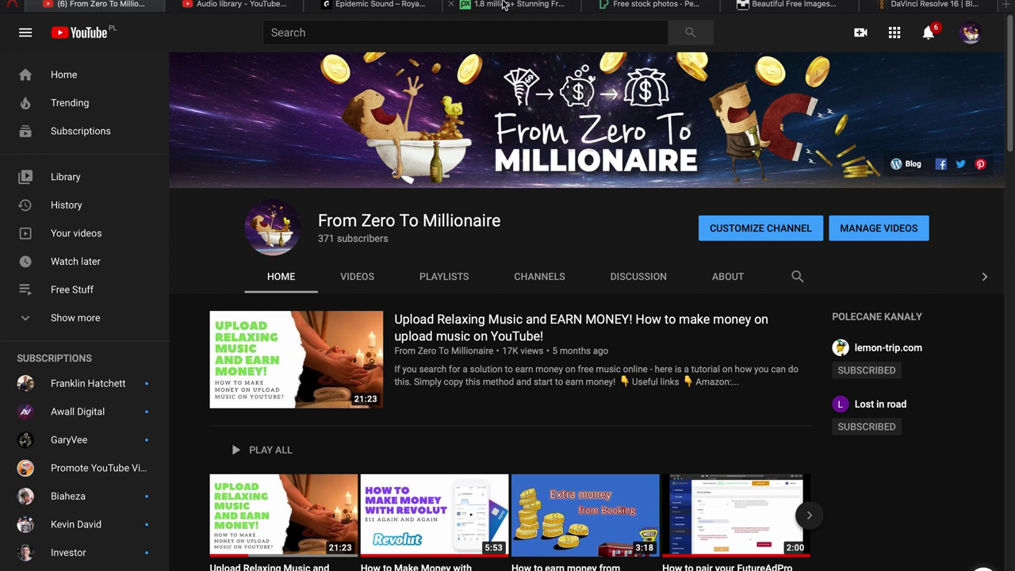
# - Search Pixabay for 'relax' images
pyautogui.click(504, 5)
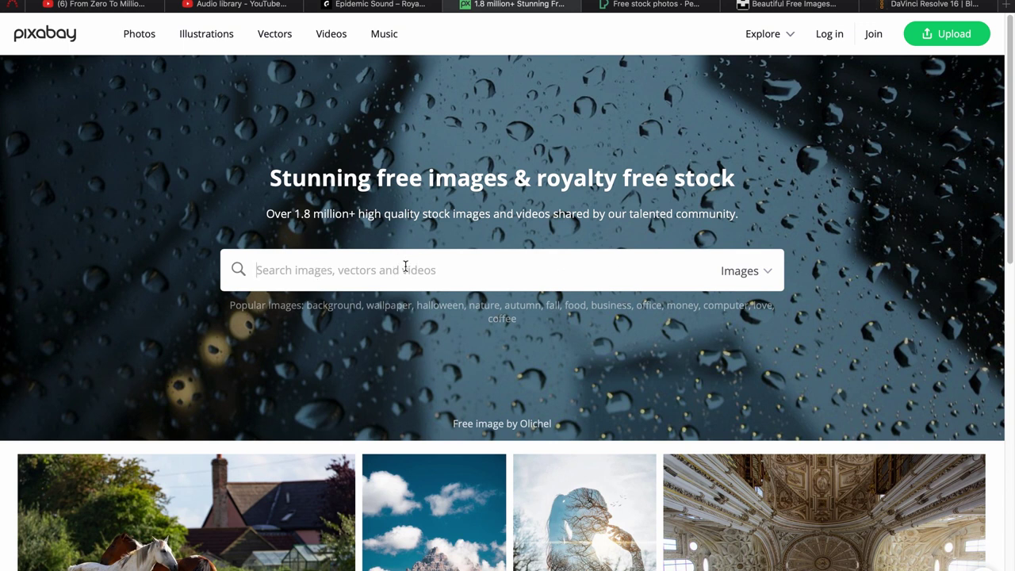
pyautogui.write('relax')
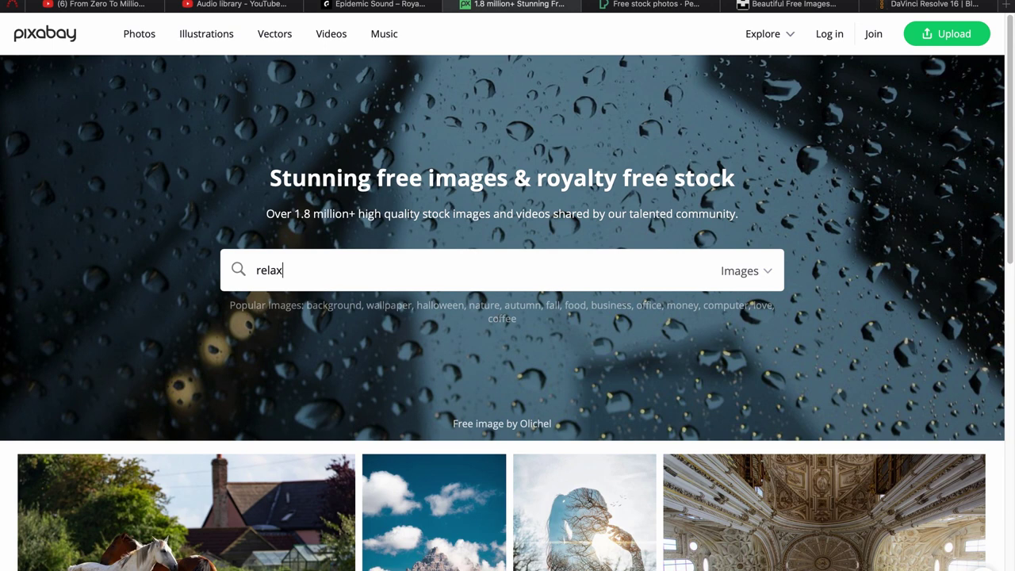
pyautogui.press('Return')
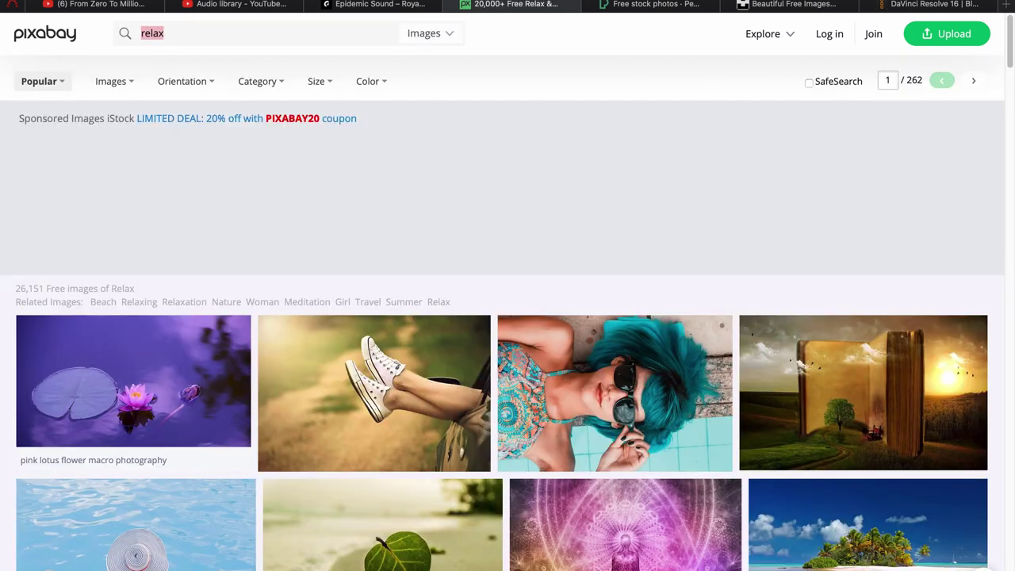
# - Open the fireplace photo with slippers and a red mug from the results
pyautogui.scroll(-10, 427, 317)
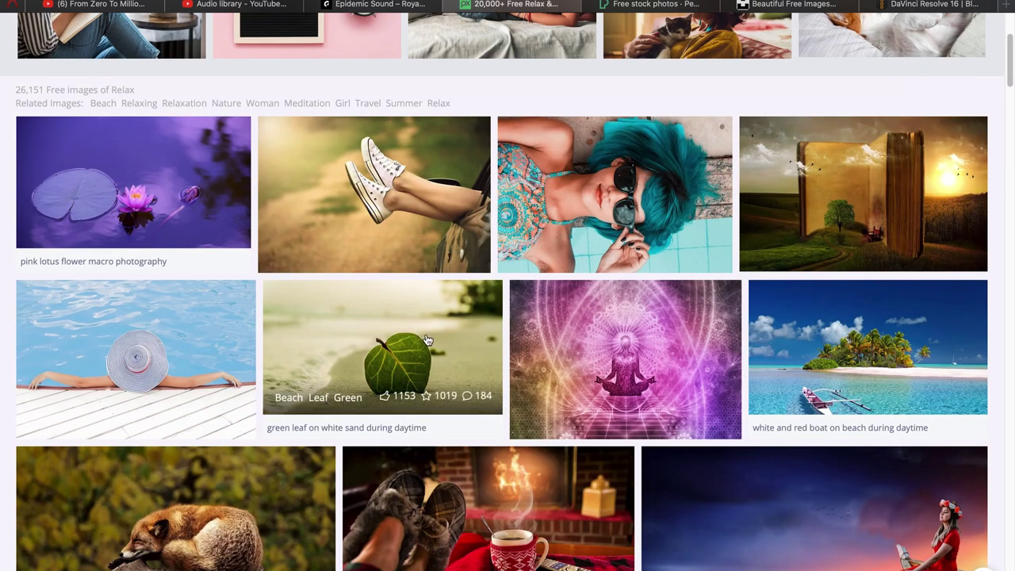
pyautogui.scroll(-18, 427, 341)
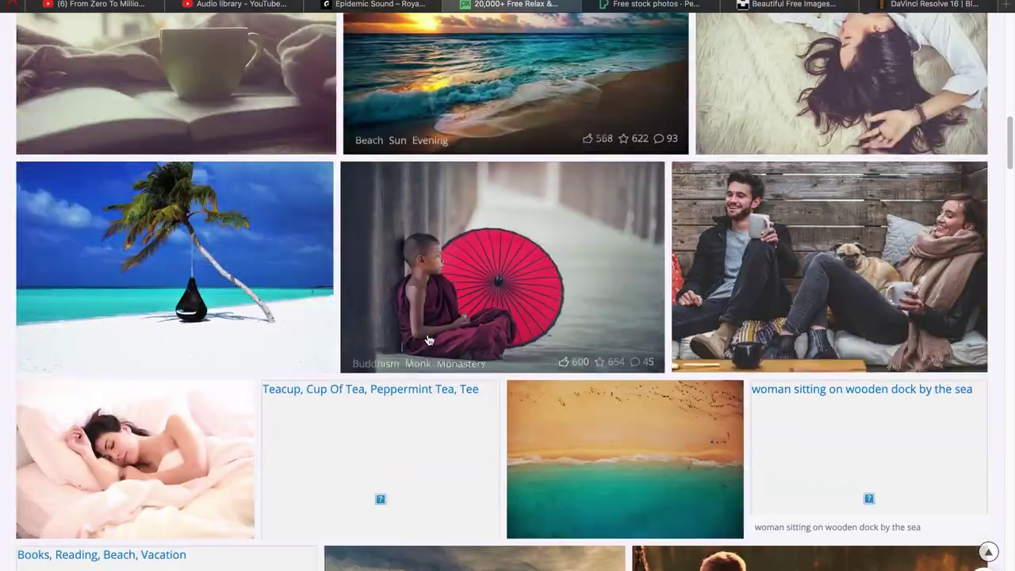
pyautogui.scroll(-8, 427, 341)
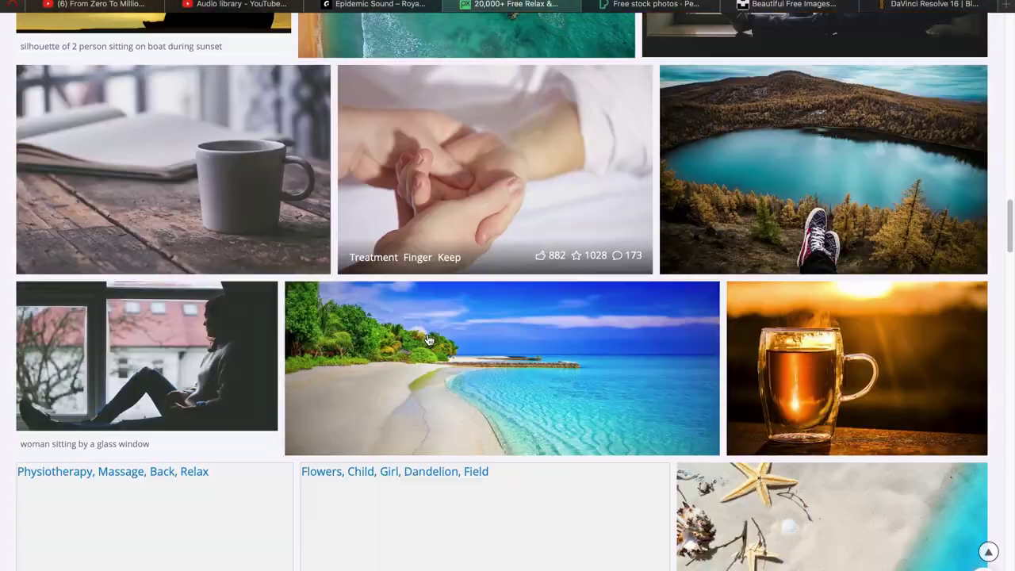
pyautogui.scroll(13, 428, 341)
pyautogui.scroll(13, 428, 341)
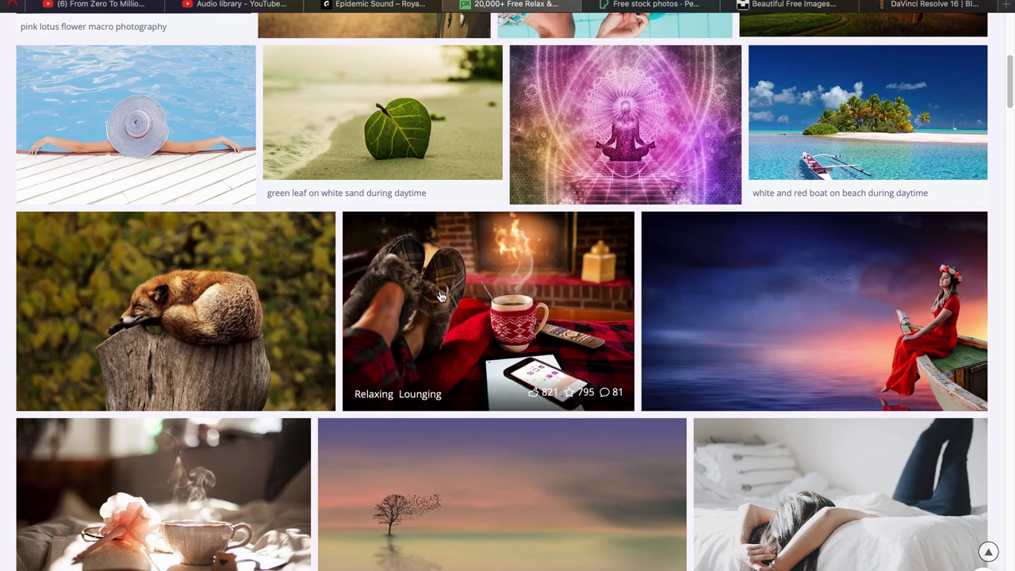
pyautogui.click(442, 296)
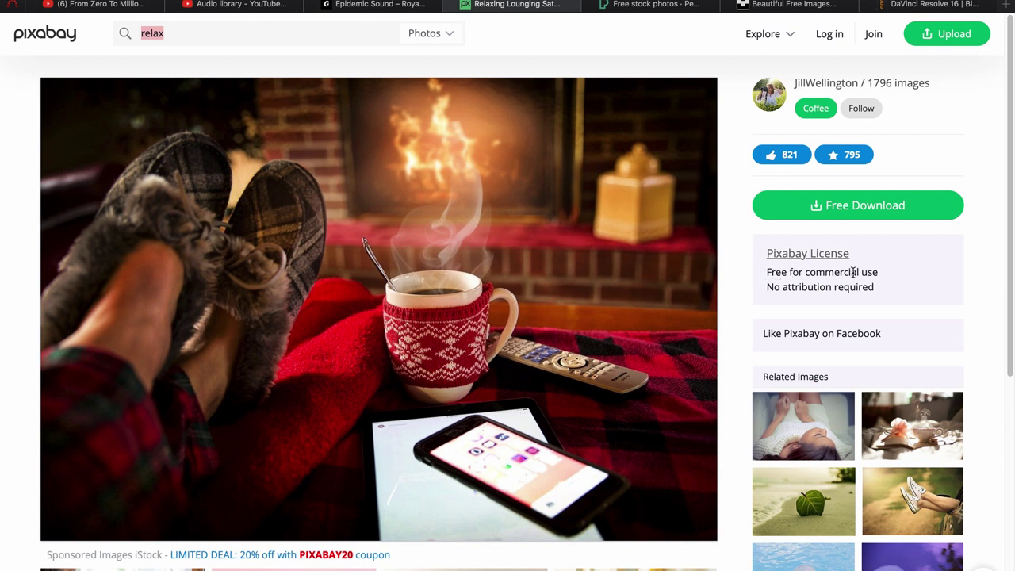
# - Highlight the free-for-commercial-use, no-attribution license and open the media-type search dropdown
pyautogui.moveTo(788, 272); pyautogui.dragTo(843, 288)
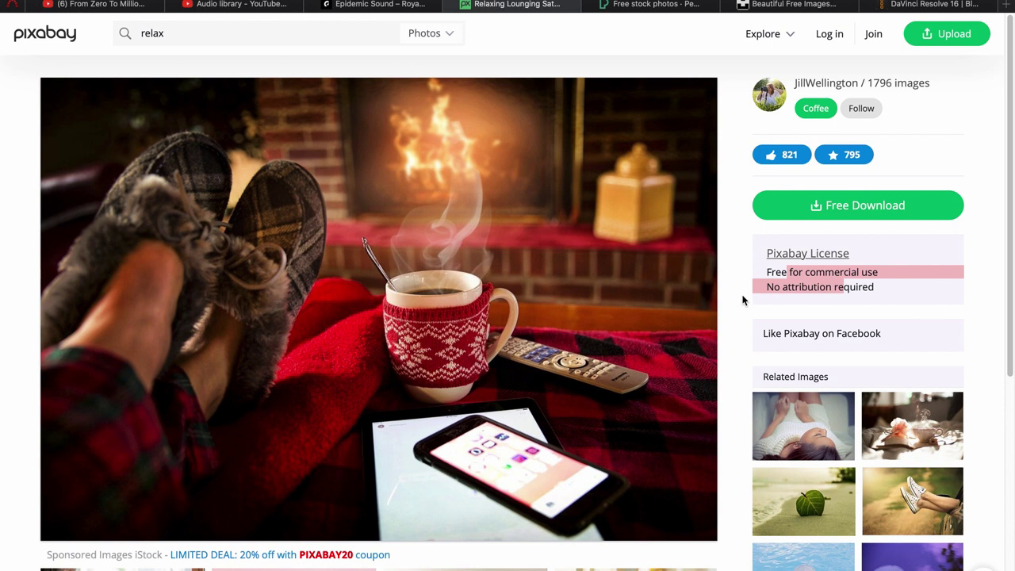
pyautogui.click(432, 34)
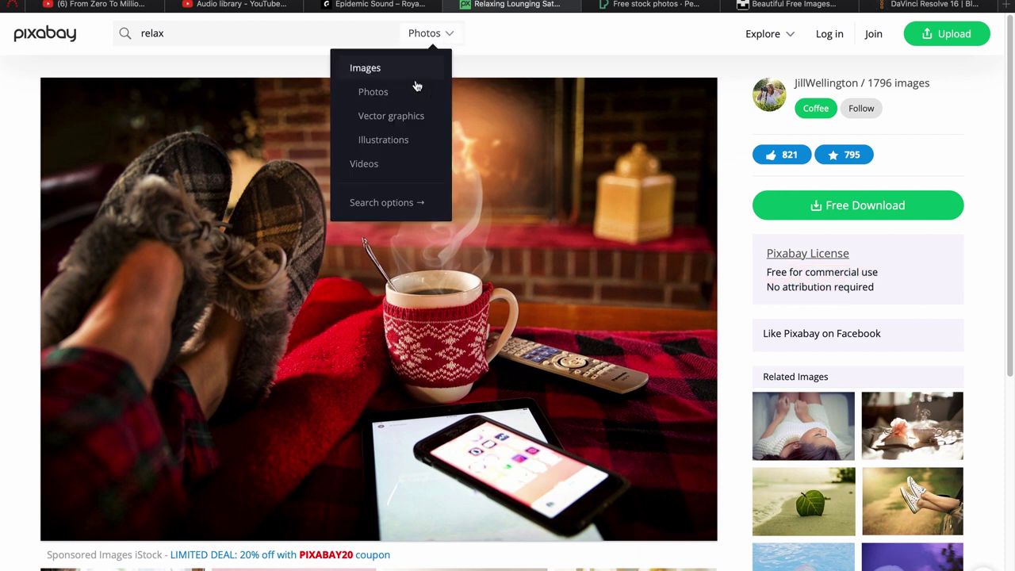
# - Switch the relax search to Videos, open the 'Relaxing, Sitting, Lake' clip, then go to Pexels
pyautogui.click(353, 164)
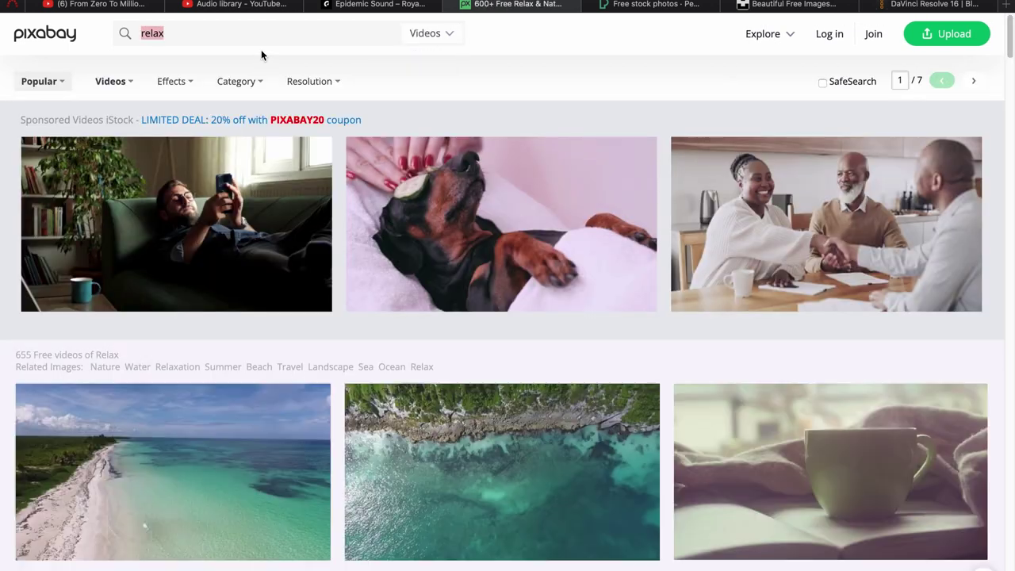
pyautogui.scroll(-5, 313, 285)
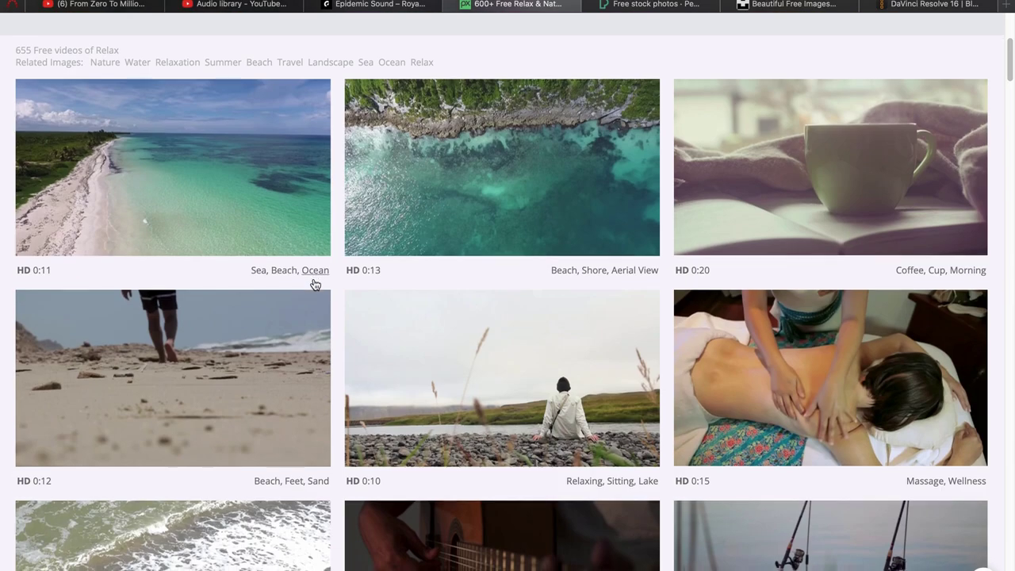
pyautogui.scroll(-1, 315, 284)
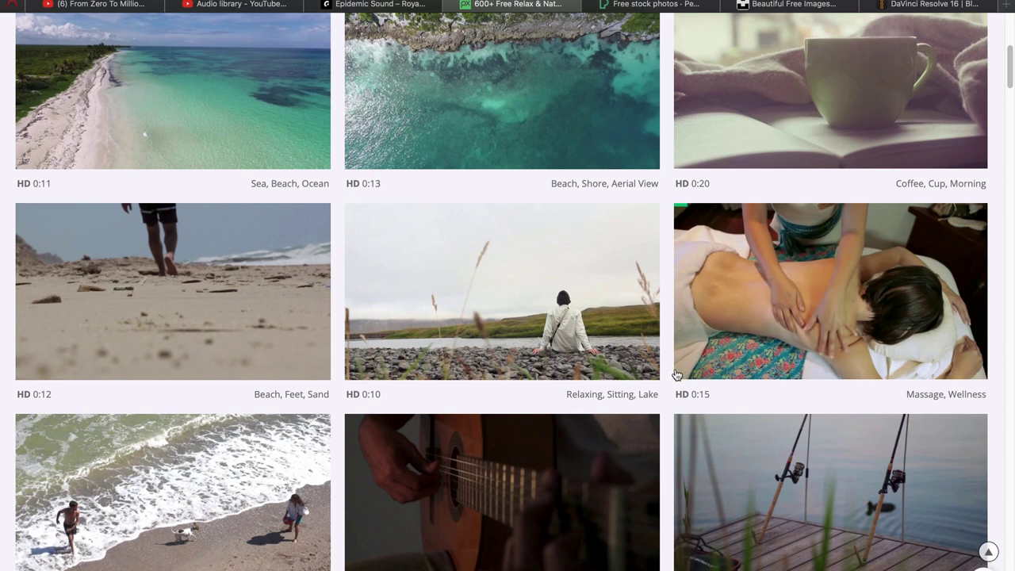
pyautogui.moveTo(476, 310)
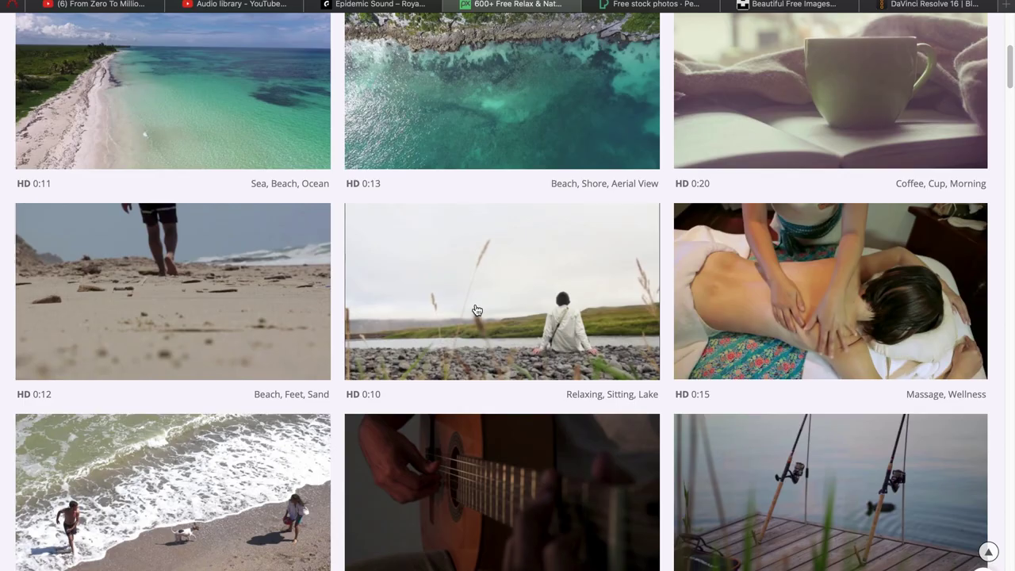
pyautogui.click(477, 310)
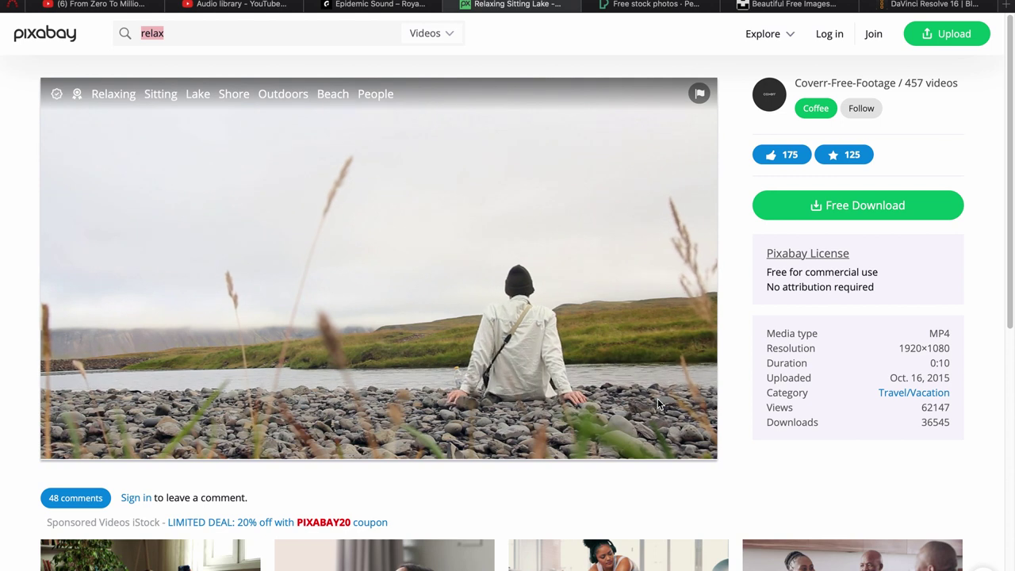
pyautogui.click(673, 7)
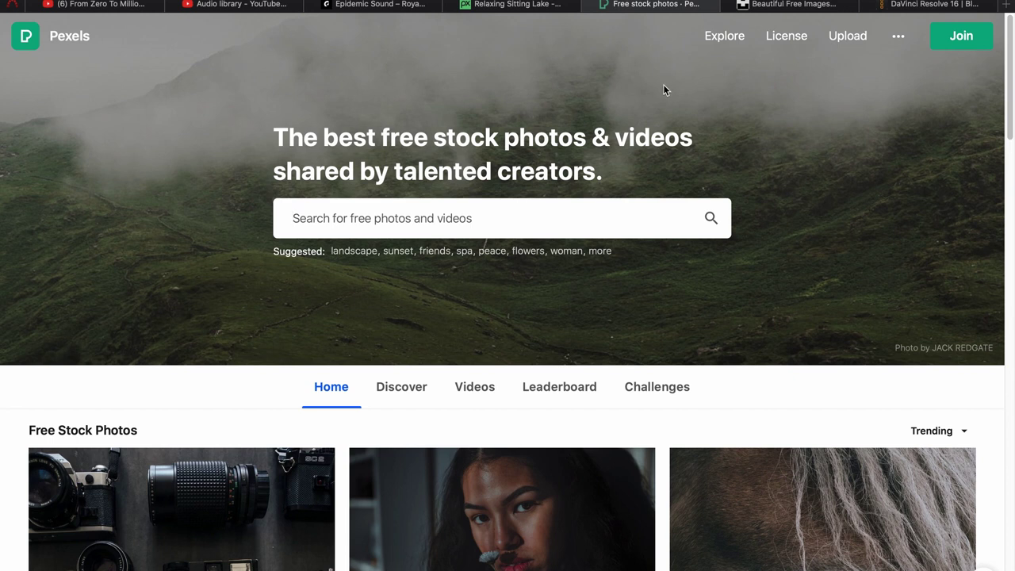
# - Revisit the Pixabay lake clip and Unsplash, then return to the YouTube channel page
pyautogui.click(525, 5)
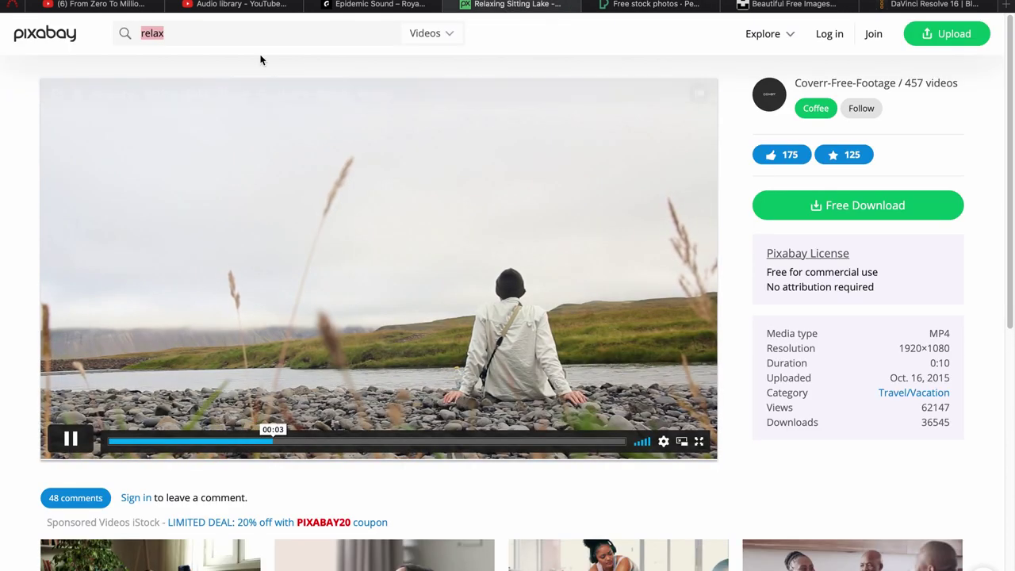
pyautogui.click(816, 5)
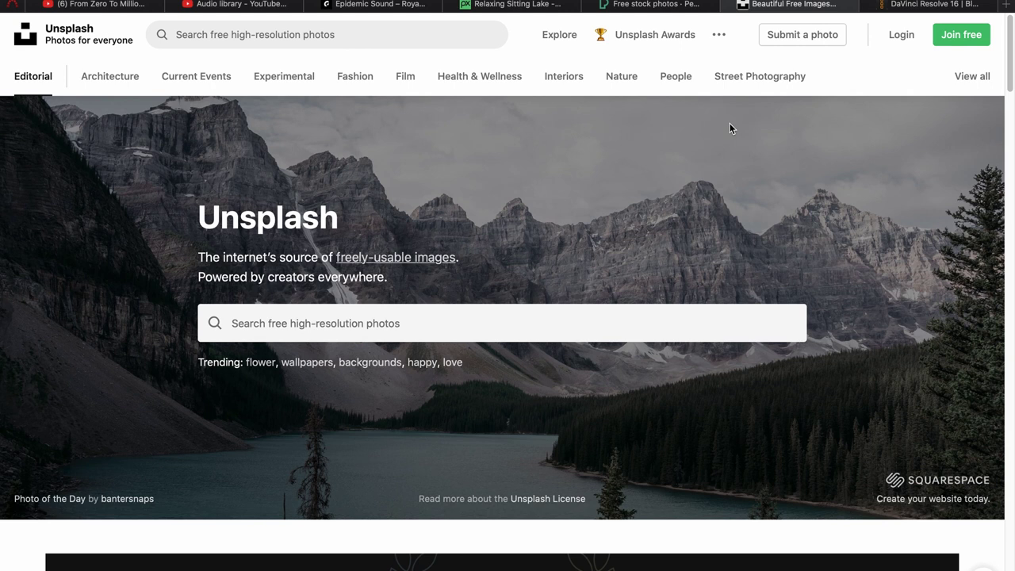
pyautogui.click(112, 5)
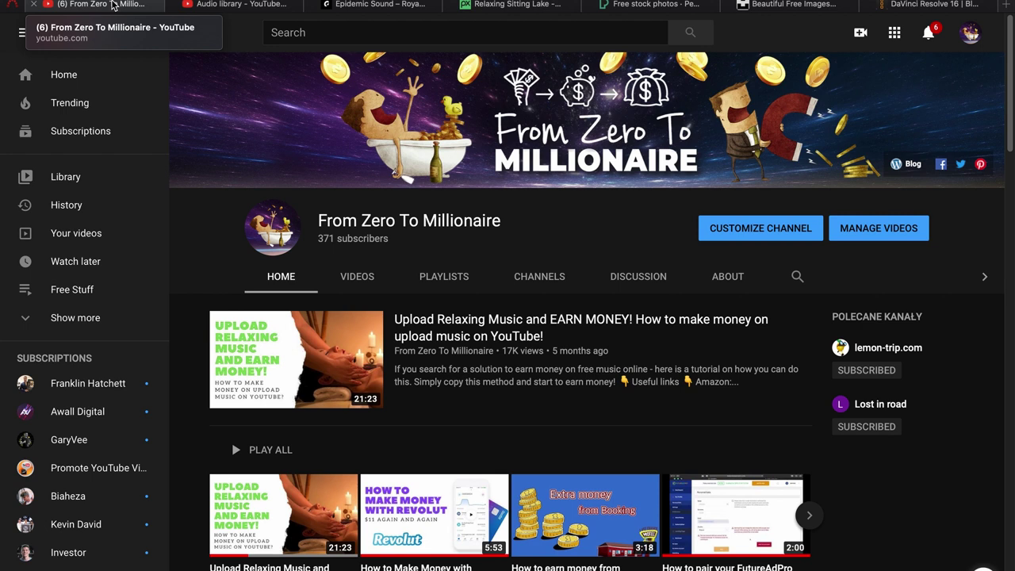
# - Switch to the 'DaVinci Resolve 16 | Blackmagic Design' page
pyautogui.click(932, 5)
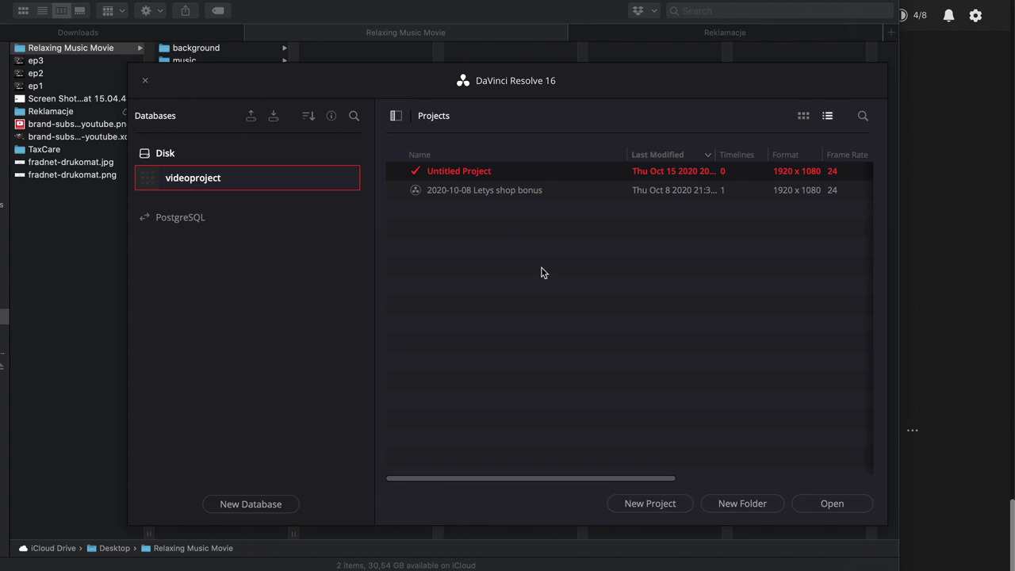
# - Create a new DaVinci Resolve project named 'relaxing music video'
pyautogui.click(655, 506)
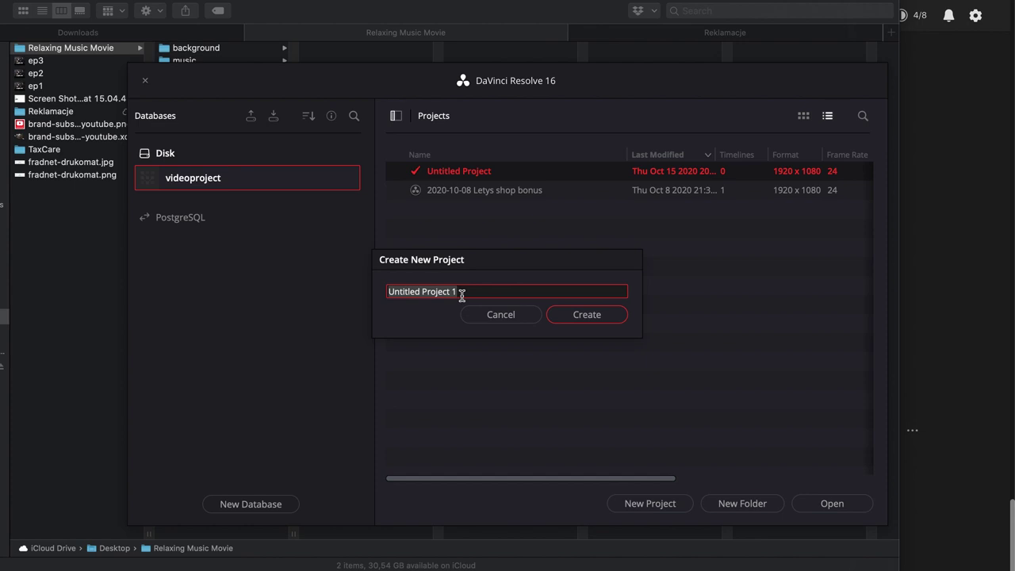
pyautogui.write('re')
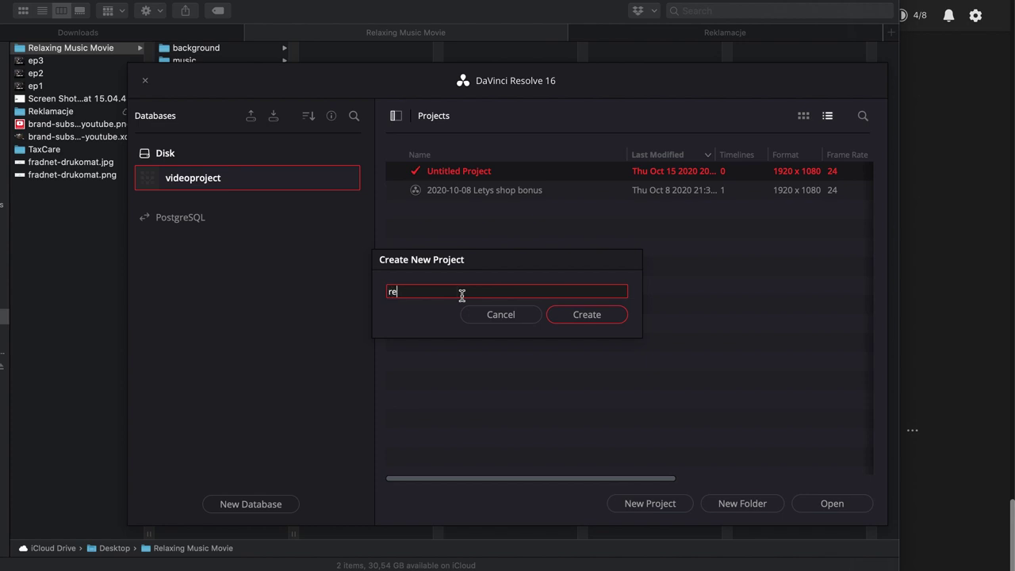
pyautogui.write('laxing music video')
pyautogui.click(584, 315)
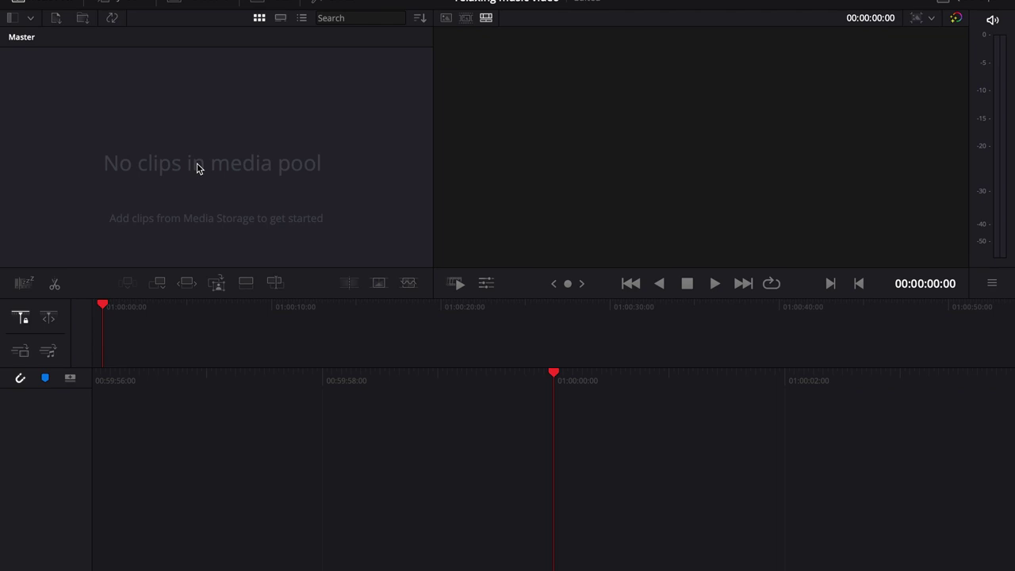
# - Select all 23 MP3 tracks in the Finder music folder and drag them into Resolve's media pool
pyautogui.press('super+i')
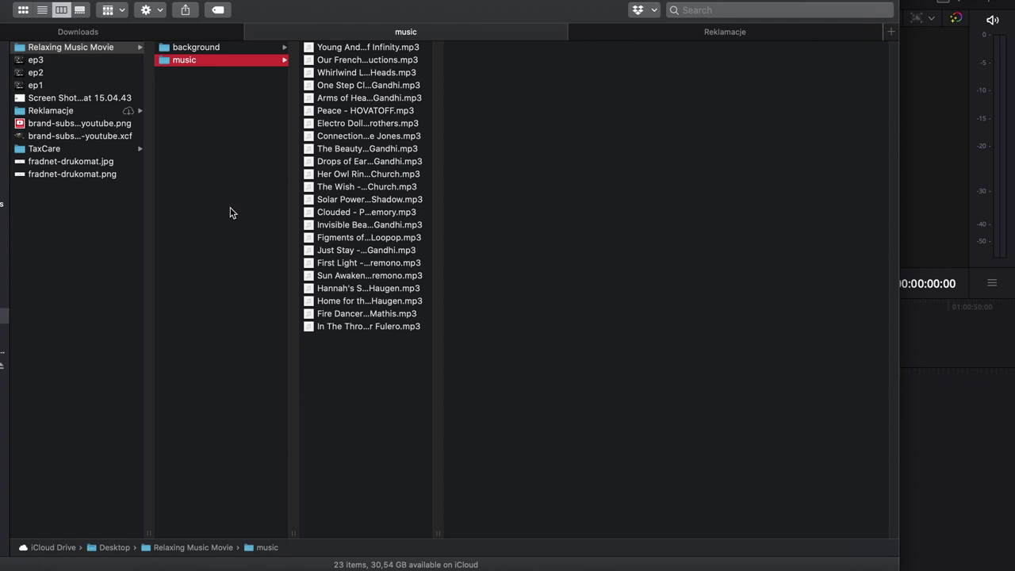
pyautogui.click(382, 189)
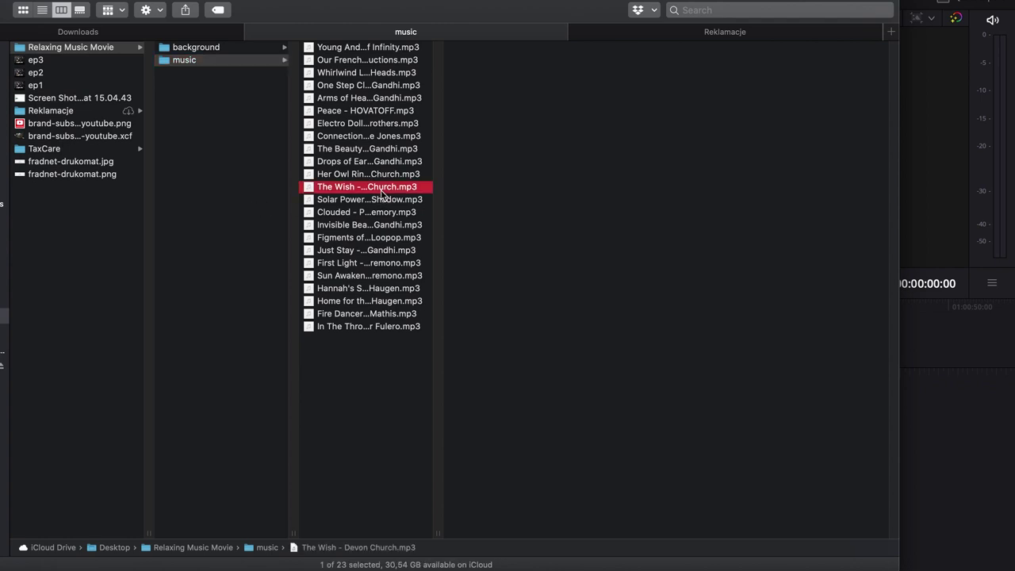
pyautogui.press('super+a')
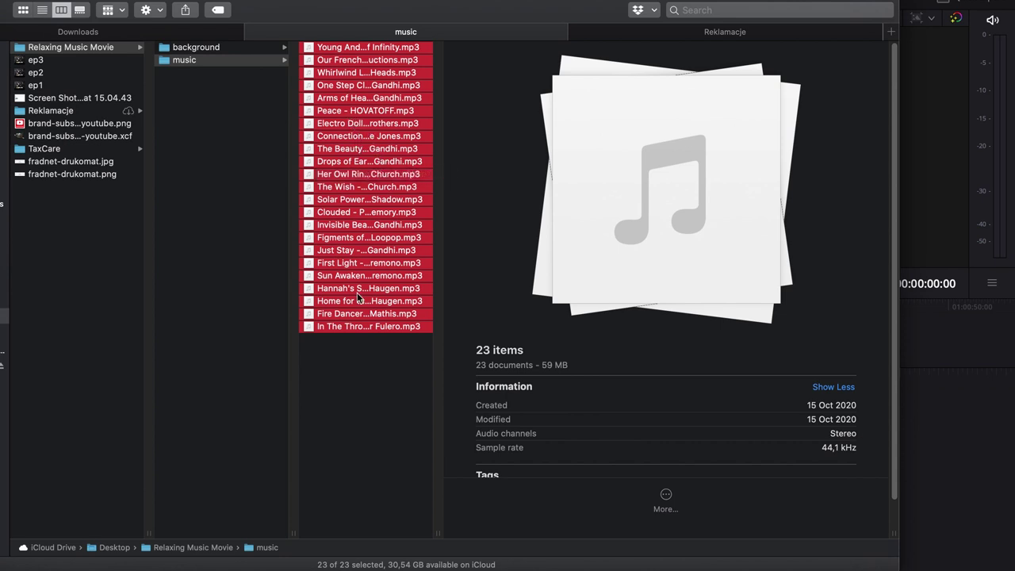
pyautogui.moveTo(359, 230); pyautogui.dragTo(310, 199)
pyautogui.press('super+Tab')
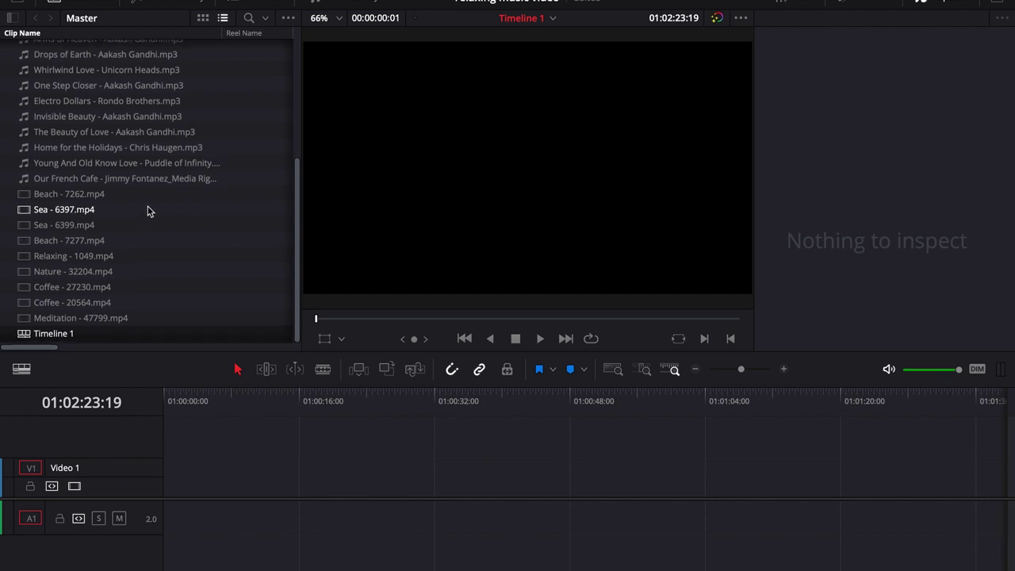
# - Scroll through the media pool to review the 23 MP3 tracks, nine MP4 clips and Timeline 1
pyautogui.scroll(5, 148, 210)
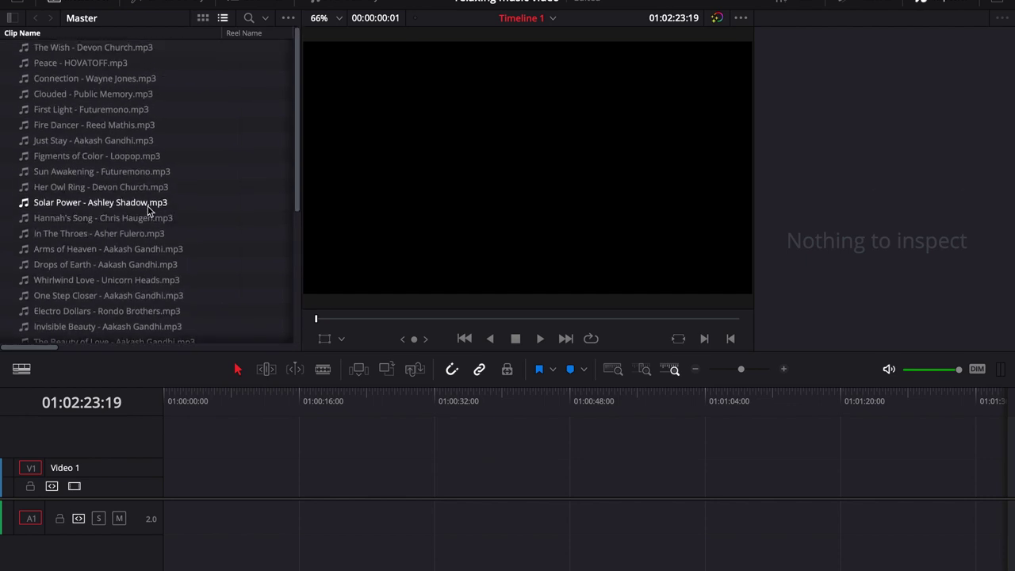
pyautogui.scroll(-5, 148, 210)
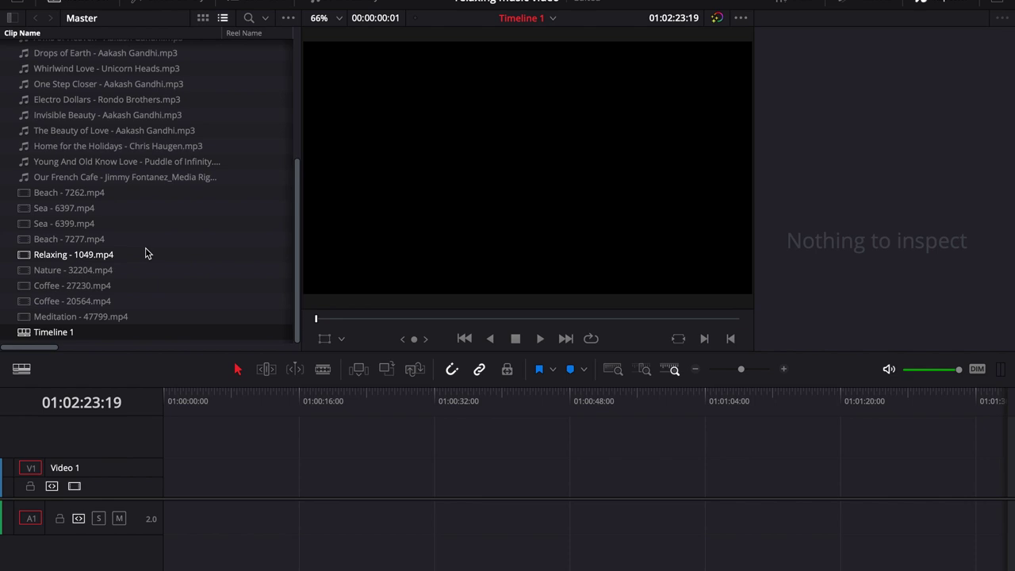
pyautogui.scroll(5, 148, 249)
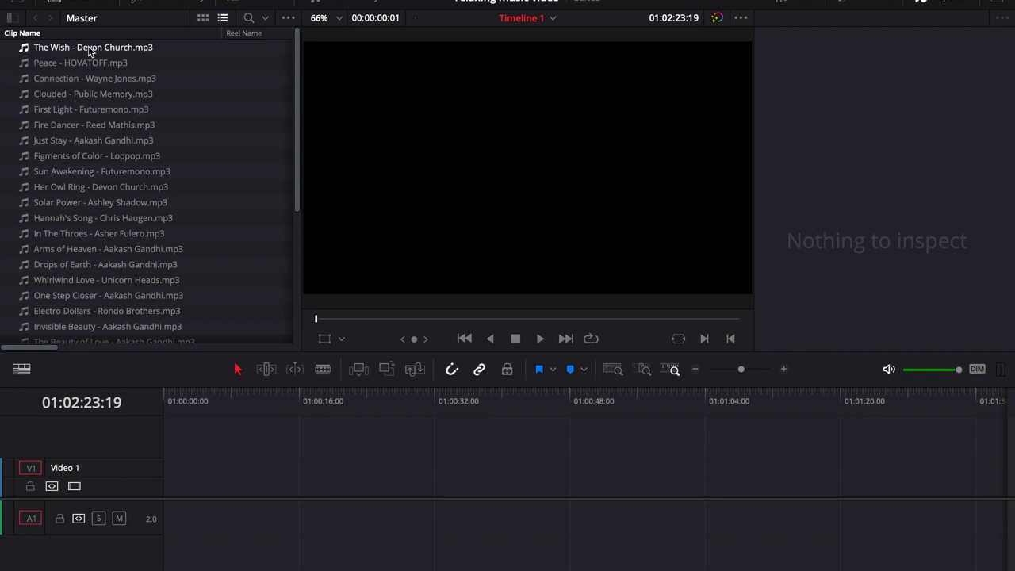
pyautogui.scroll(-2, 105, 168)
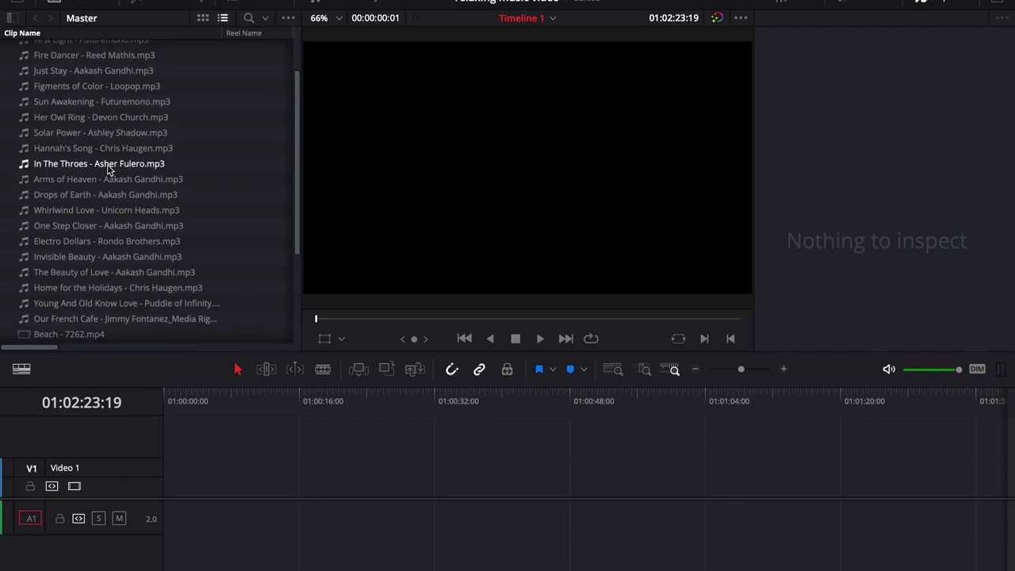
pyautogui.scroll(2, 108, 168)
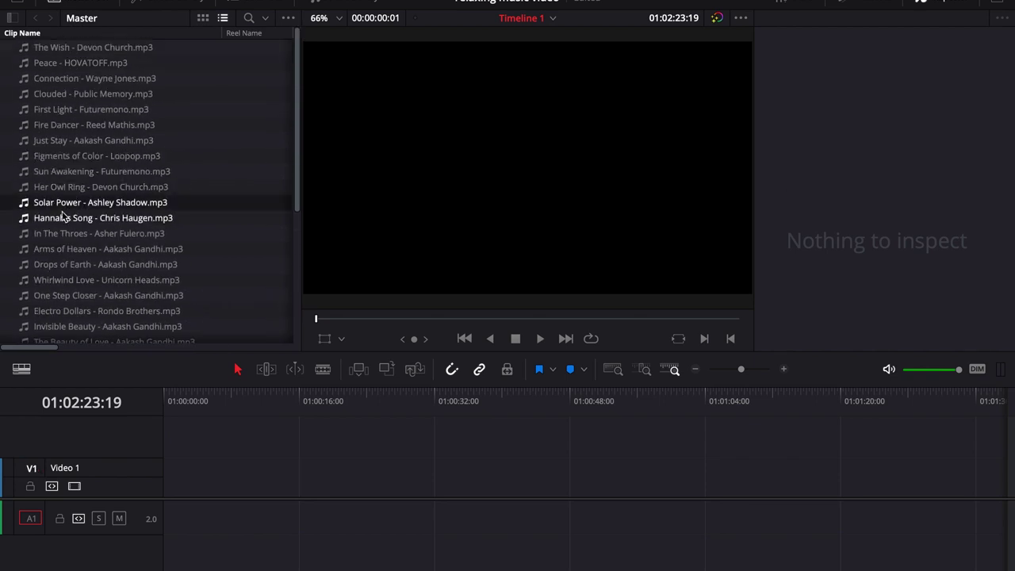
# - Place Solar Power.mp3 at the start of audio track A1 and mute playback sound
pyautogui.moveTo(59, 203); pyautogui.dragTo(173, 499)
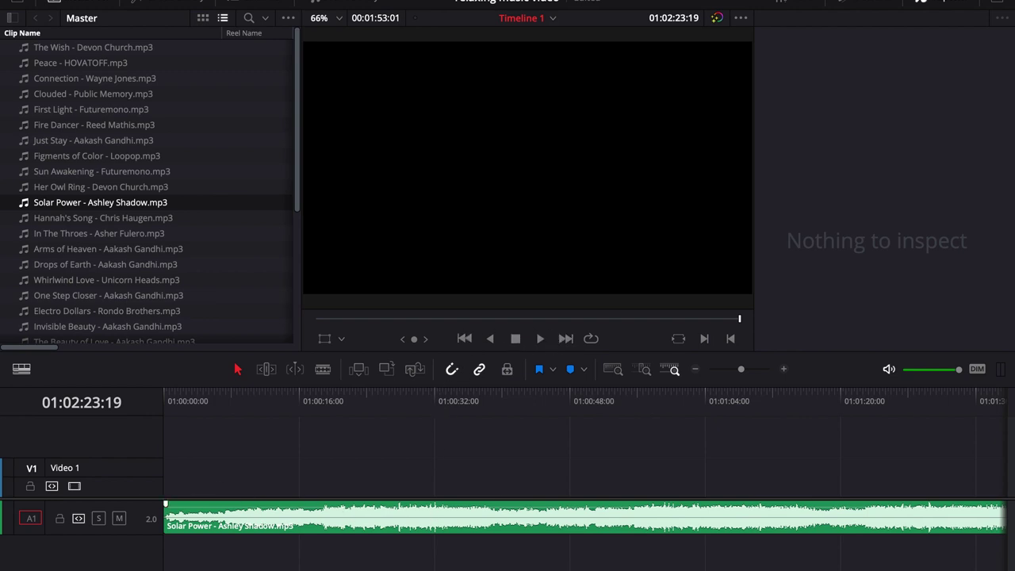
pyautogui.hscroll(5, 524, 559)
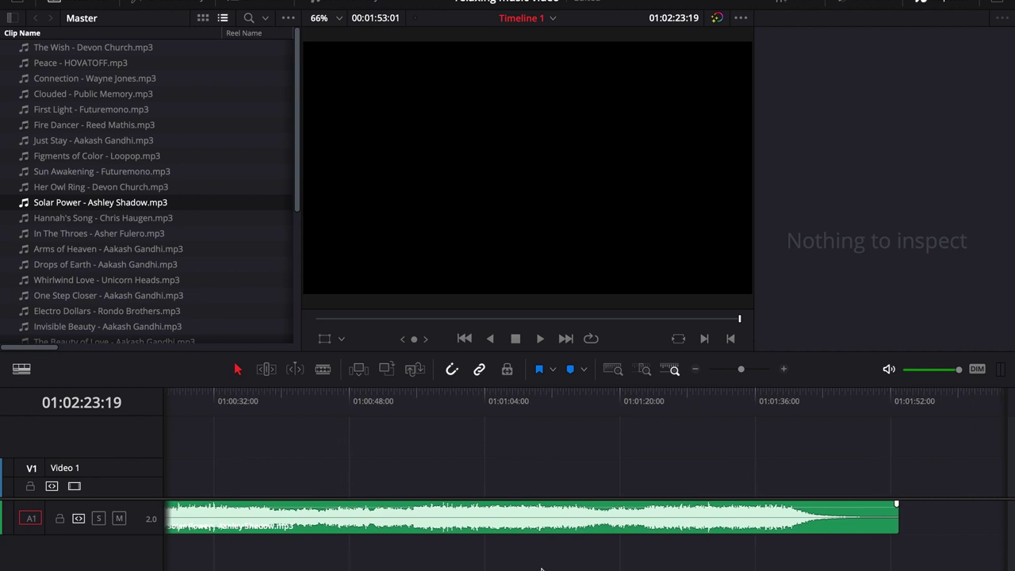
pyautogui.click(889, 370)
pyautogui.hscroll(8, 521, 555)
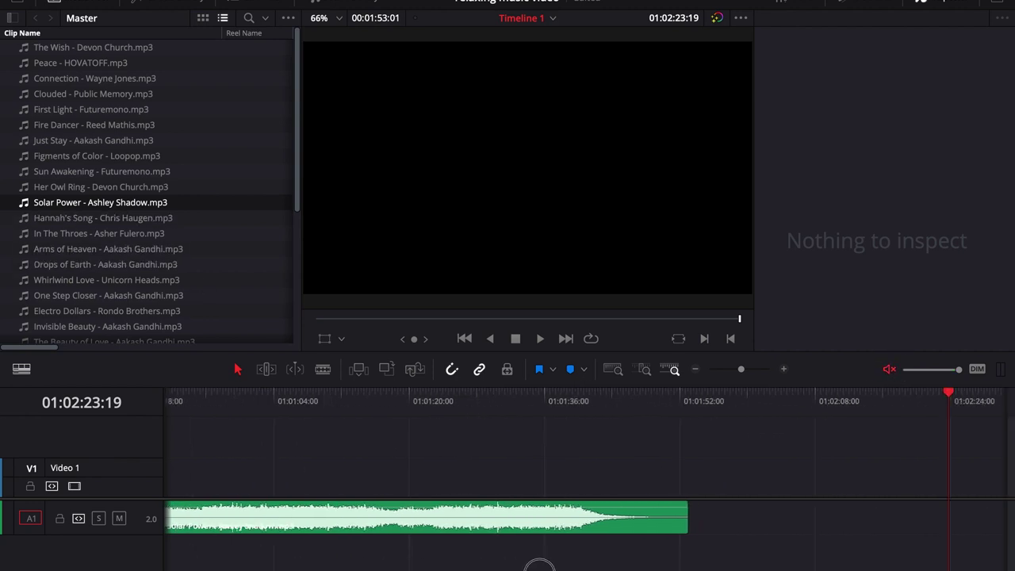
# - Drop Hannah's Song right after Solar Power on A1 and fit the whole timeline in view
pyautogui.moveTo(64, 223); pyautogui.dragTo(567, 516)
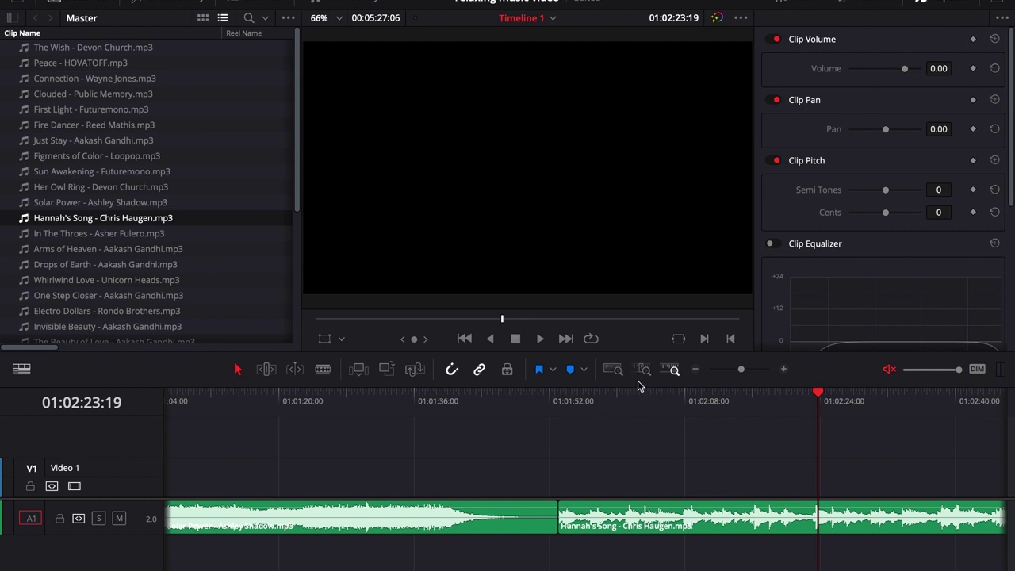
pyautogui.click(616, 371)
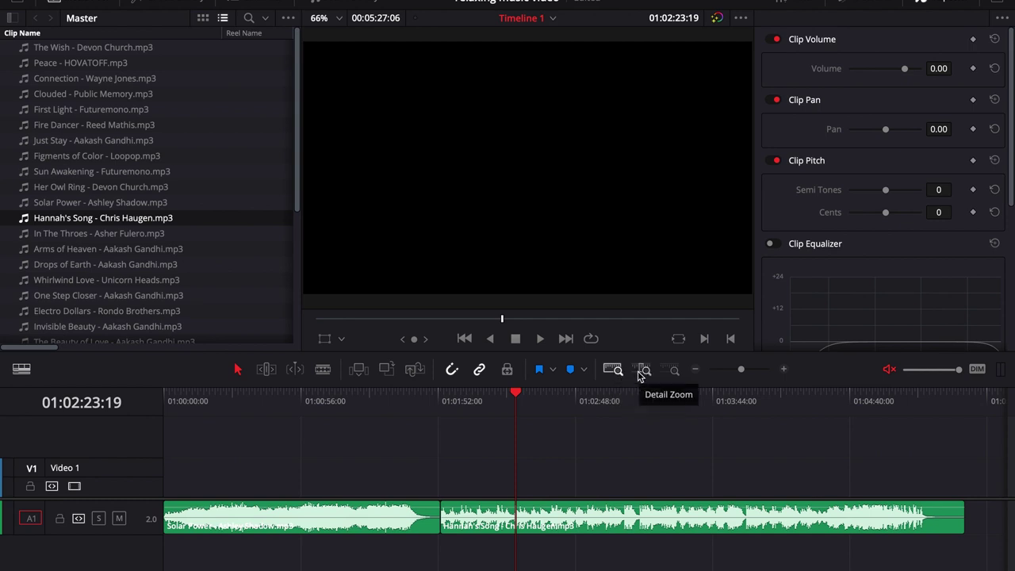
# - Try several timeline zoom levels, fit the full timeline again, and select Sun Awakening in the media pool
pyautogui.click(643, 371)
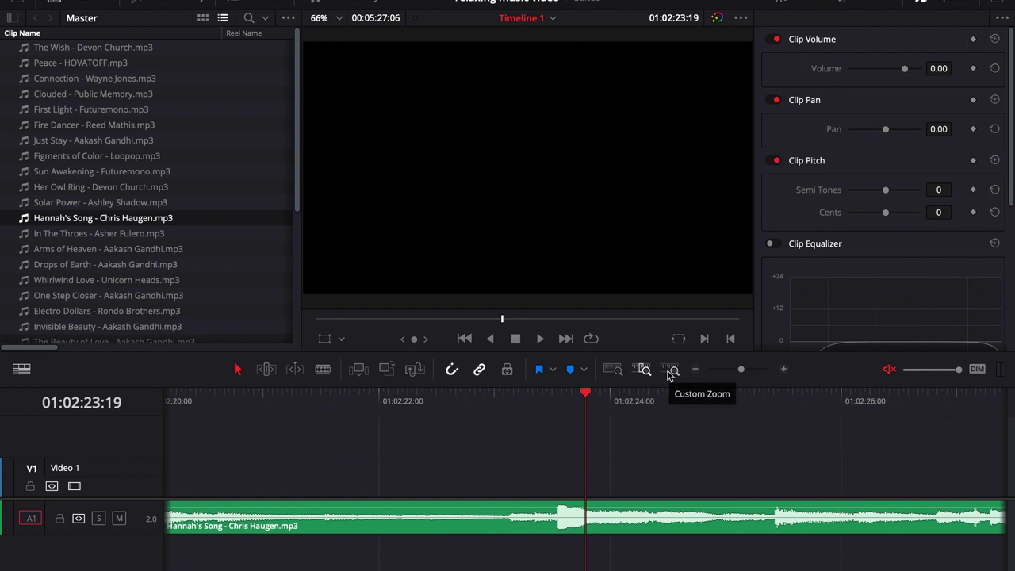
pyautogui.click(671, 371)
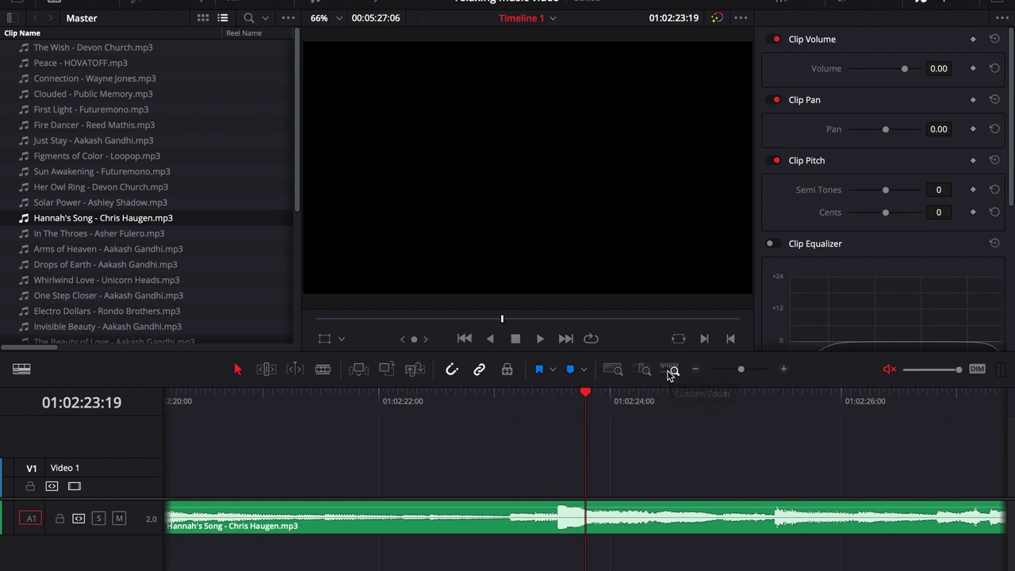
pyautogui.click(693, 373)
pyautogui.click(693, 372)
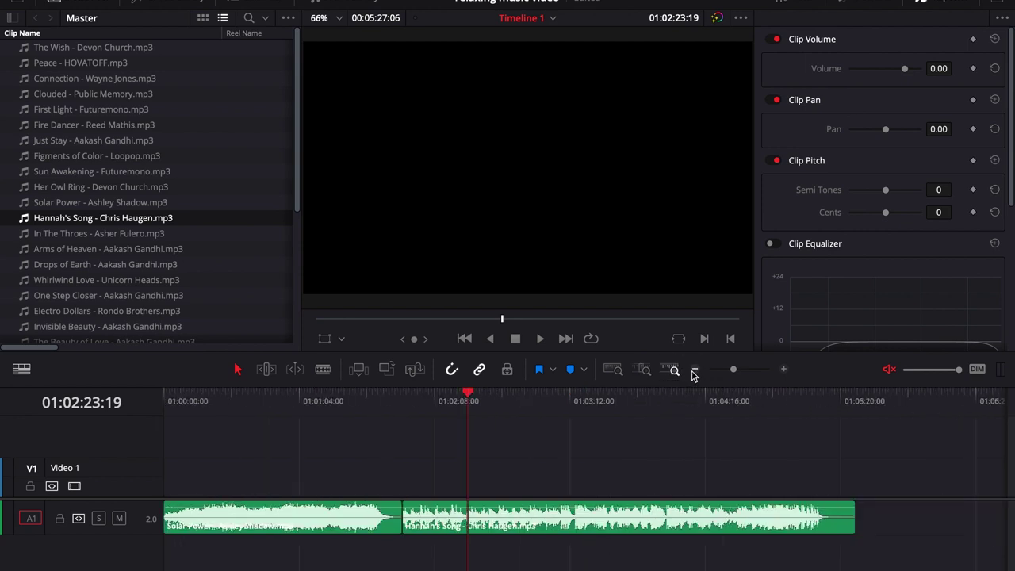
pyautogui.click(785, 369)
pyautogui.click(785, 369)
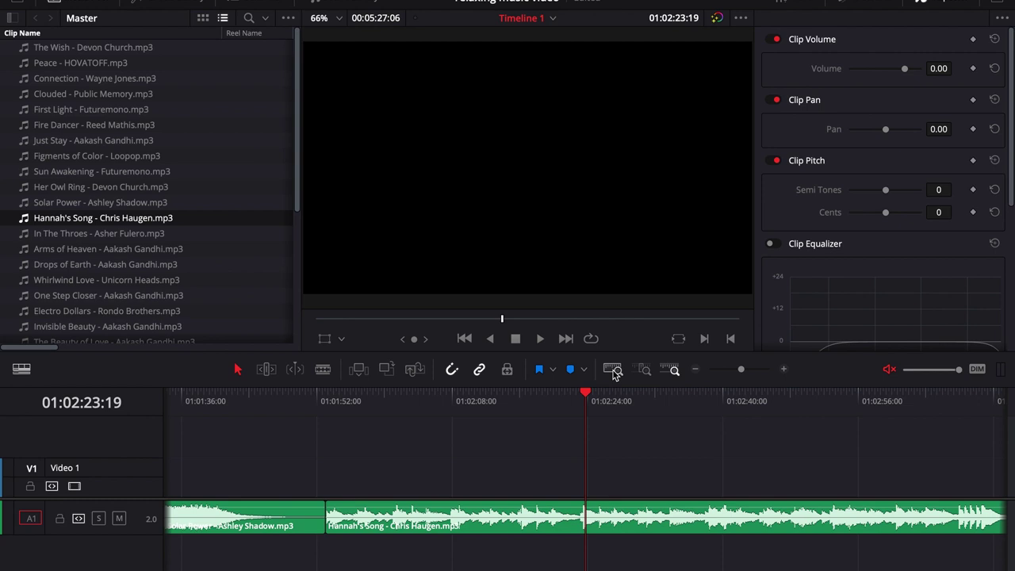
pyautogui.click(613, 370)
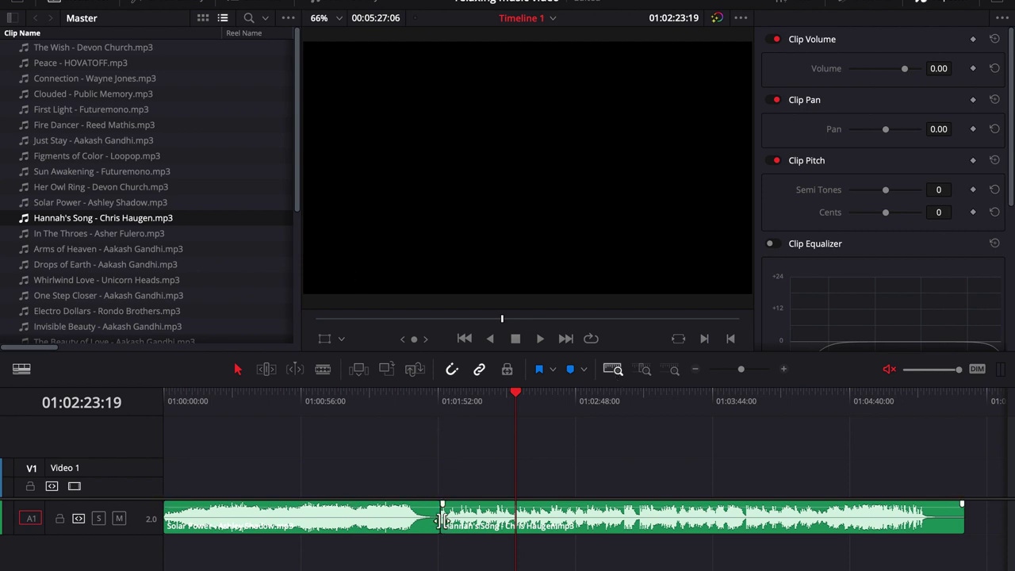
pyautogui.click(119, 171)
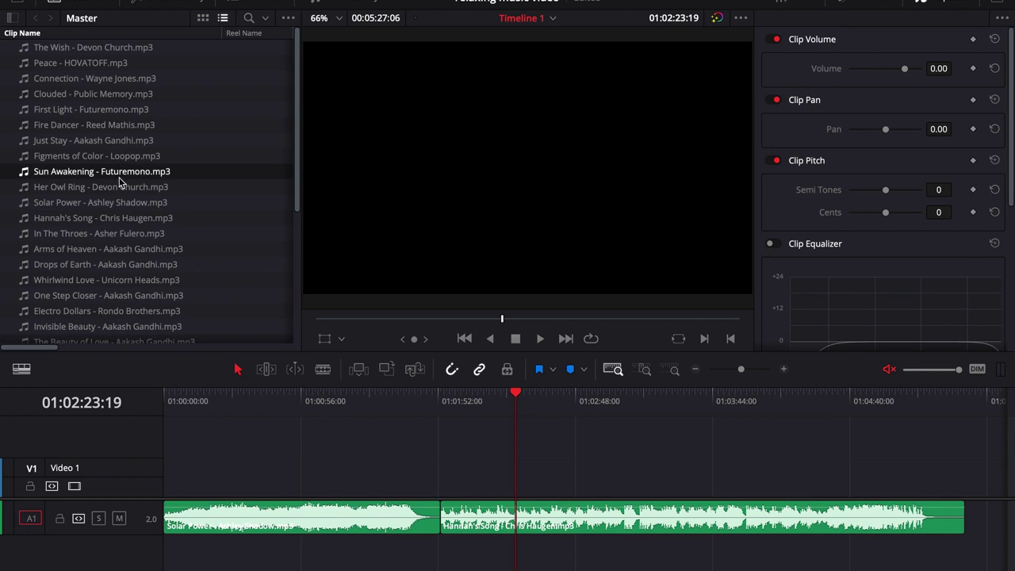
pyautogui.keyDown('shift'); pyautogui.click(94, 95); pyautogui.keyUp('shift')
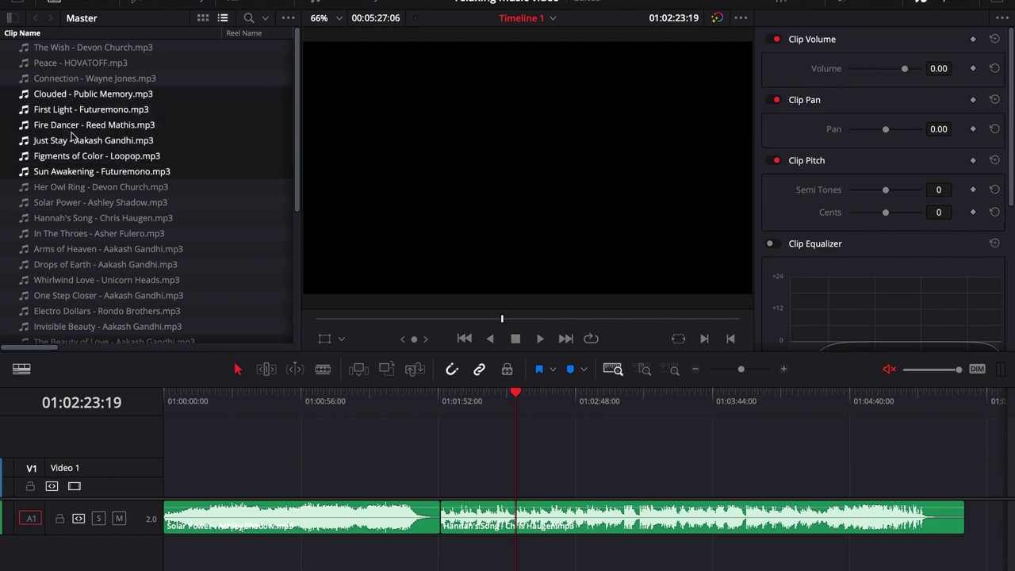
pyautogui.moveTo(77, 136); pyautogui.dragTo(995, 507)
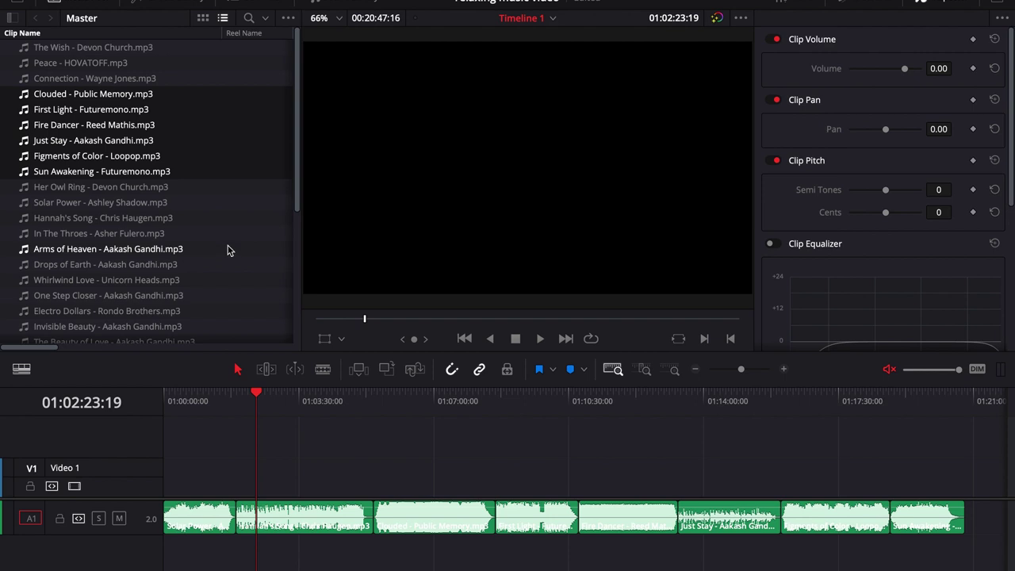
pyautogui.scroll(-5, 228, 251)
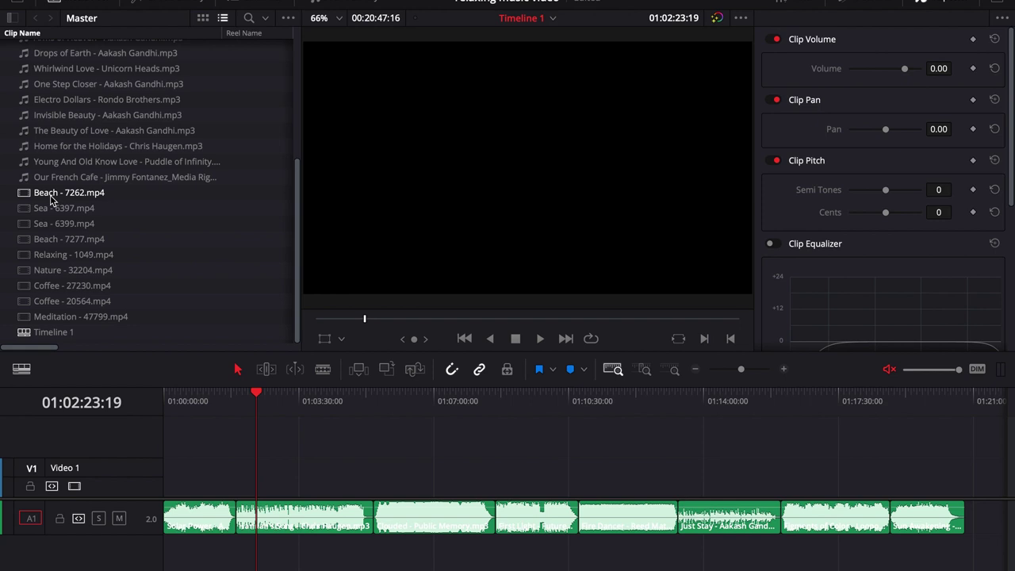
# - Put Beach - 7262.mp4 at the start of Video 1 and preview it from the beginning
pyautogui.moveTo(33, 196); pyautogui.dragTo(169, 480)
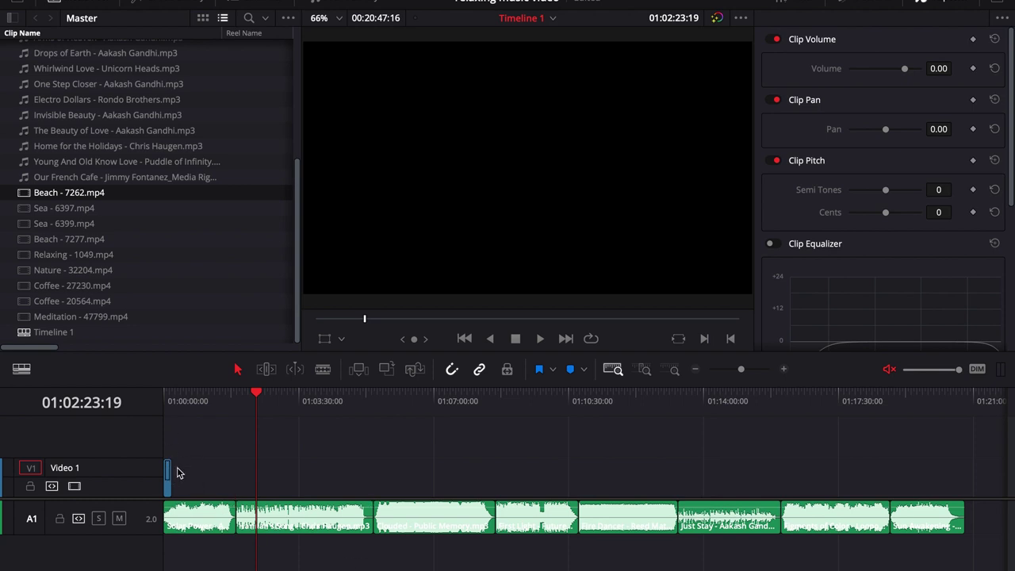
pyautogui.moveTo(253, 394); pyautogui.dragTo(157, 412)
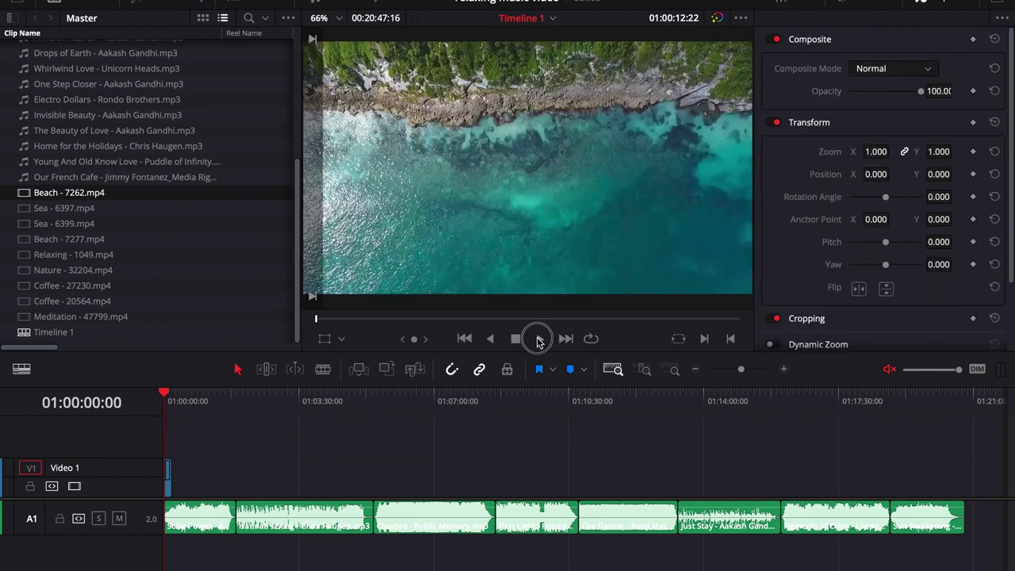
pyautogui.click(539, 339)
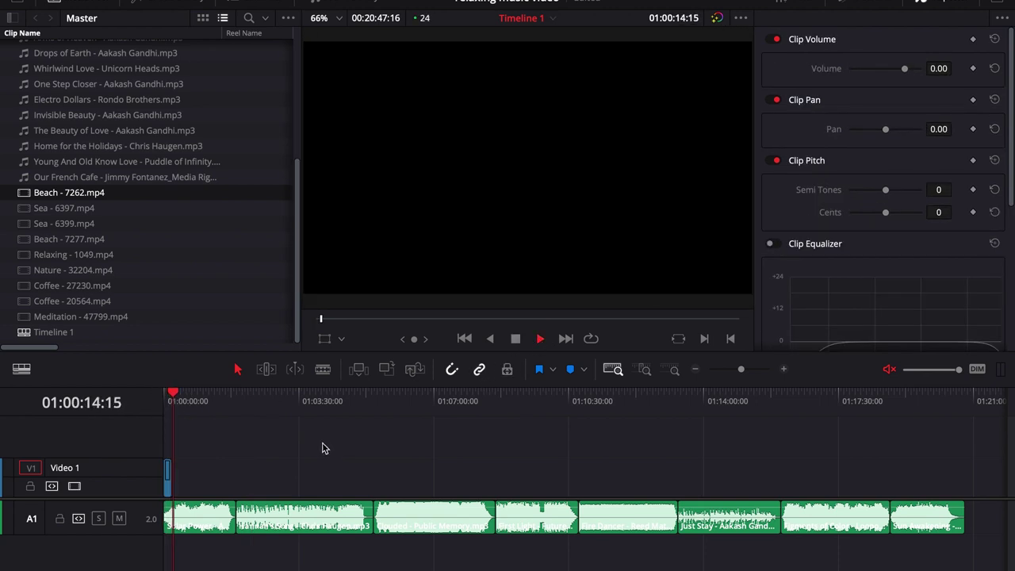
pyautogui.press('space')
pyautogui.moveTo(173, 396); pyautogui.dragTo(164, 393)
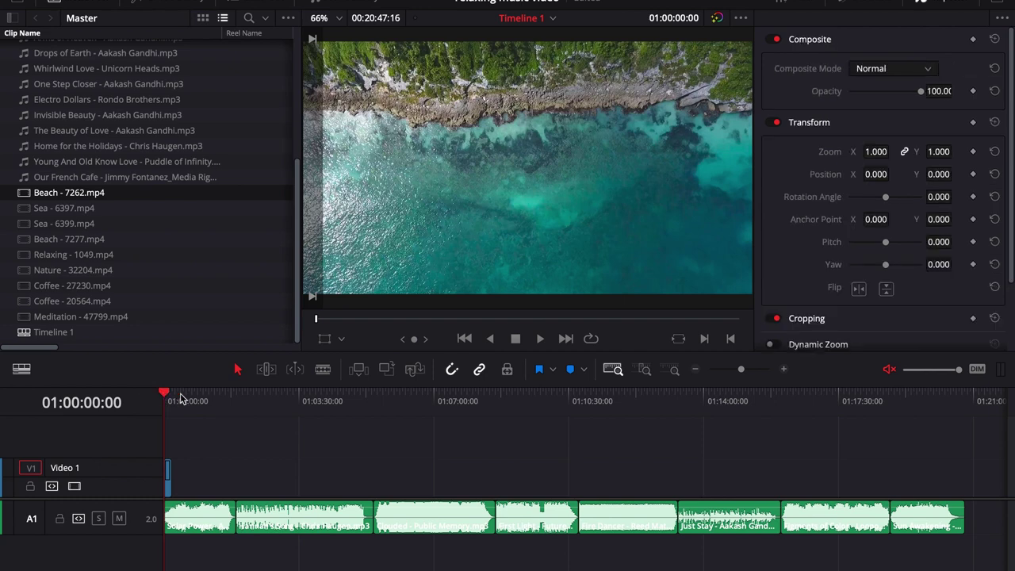
pyautogui.press('space')
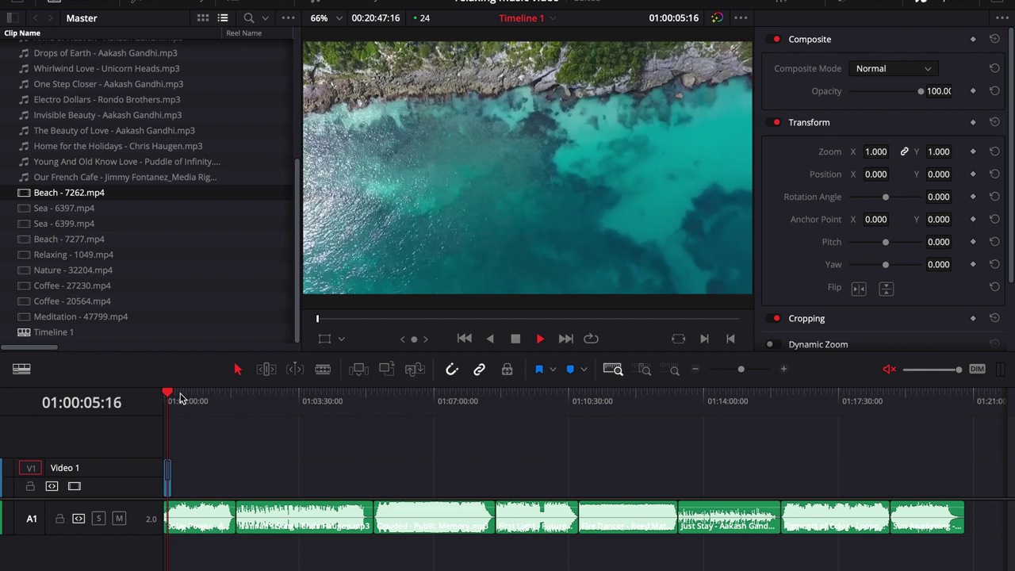
pyautogui.press('space')
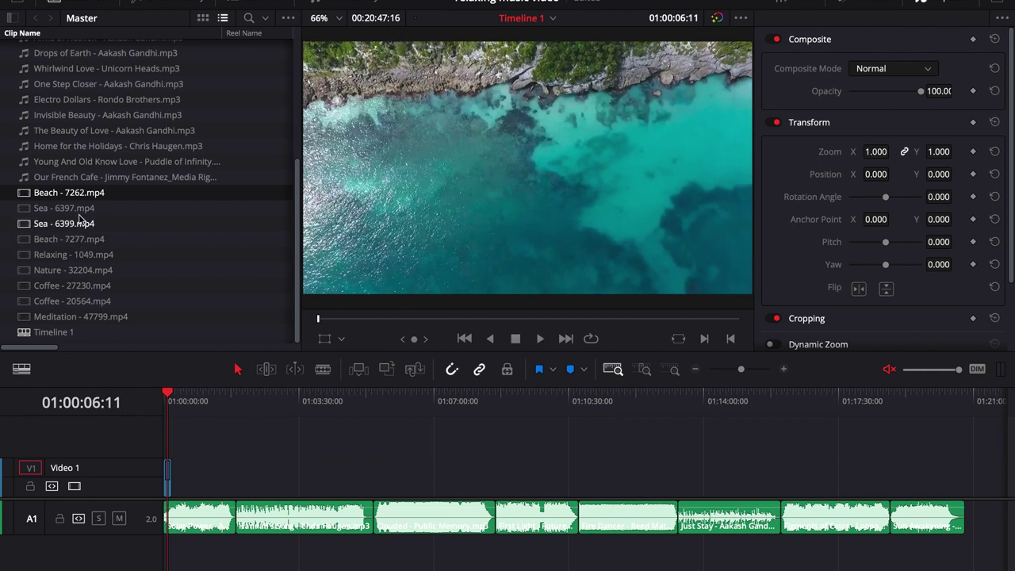
# - Add the clips Sea - 6397 through Meditation - 47799 to the timeline
pyautogui.click(73, 208)
pyautogui.keyDown('shift'); pyautogui.click(80, 316); pyautogui.keyUp('shift')
pyautogui.moveTo(71, 224); pyautogui.dragTo(600, 480)
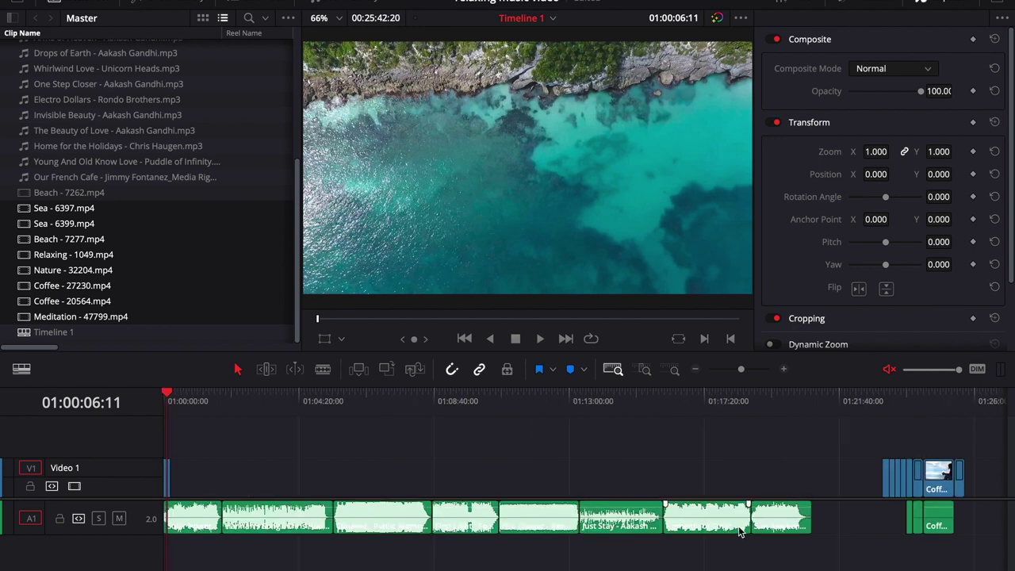
# - Select the Coffee clips' audio at the end of the timeline
pyautogui.hscroll(3, 781, 508)
pyautogui.hscroll(1, 781, 507)
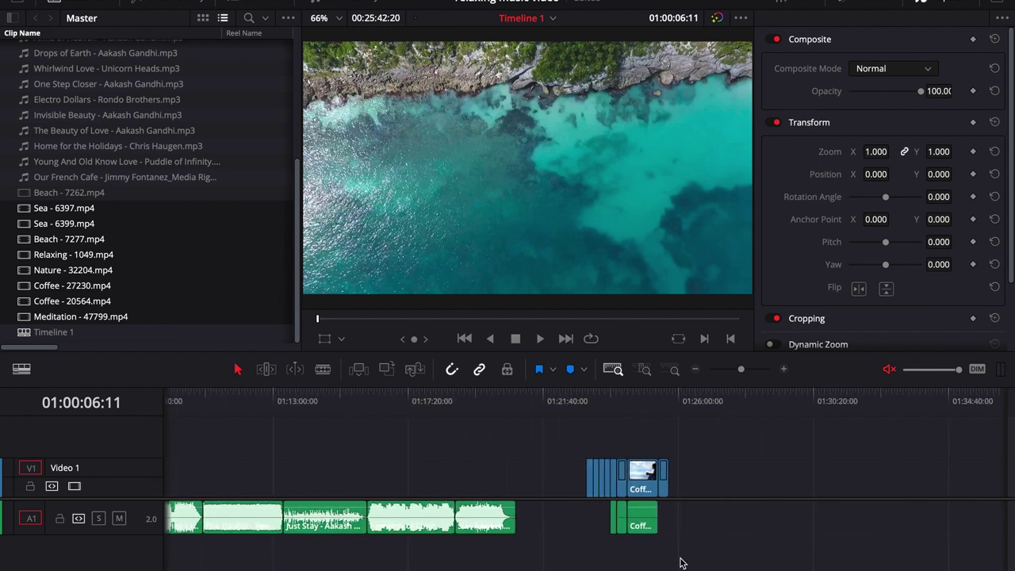
pyautogui.moveTo(680, 555); pyautogui.dragTo(612, 528)
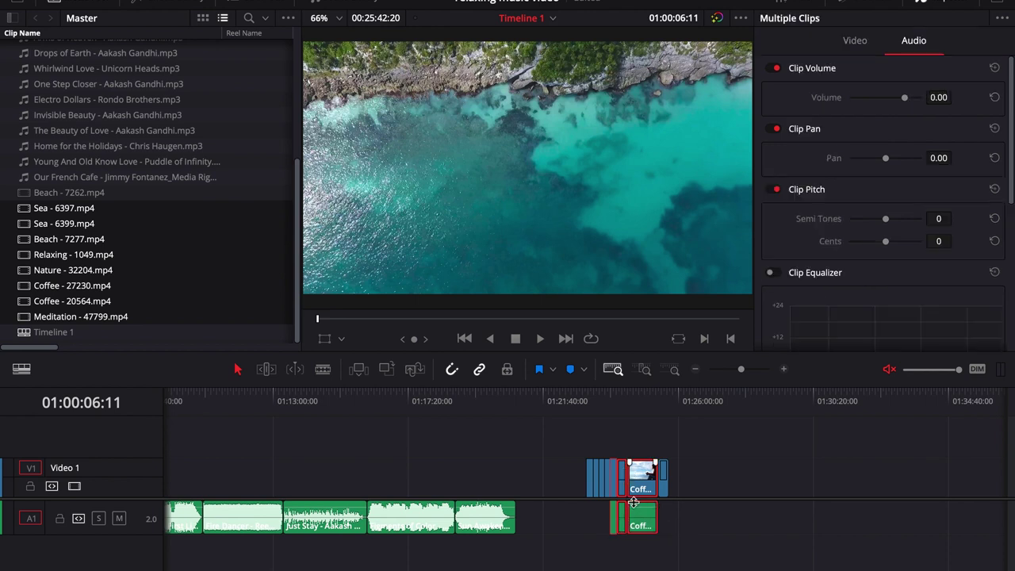
pyautogui.click(686, 561)
pyautogui.moveTo(620, 543); pyautogui.dragTo(602, 523)
pyautogui.click(715, 533)
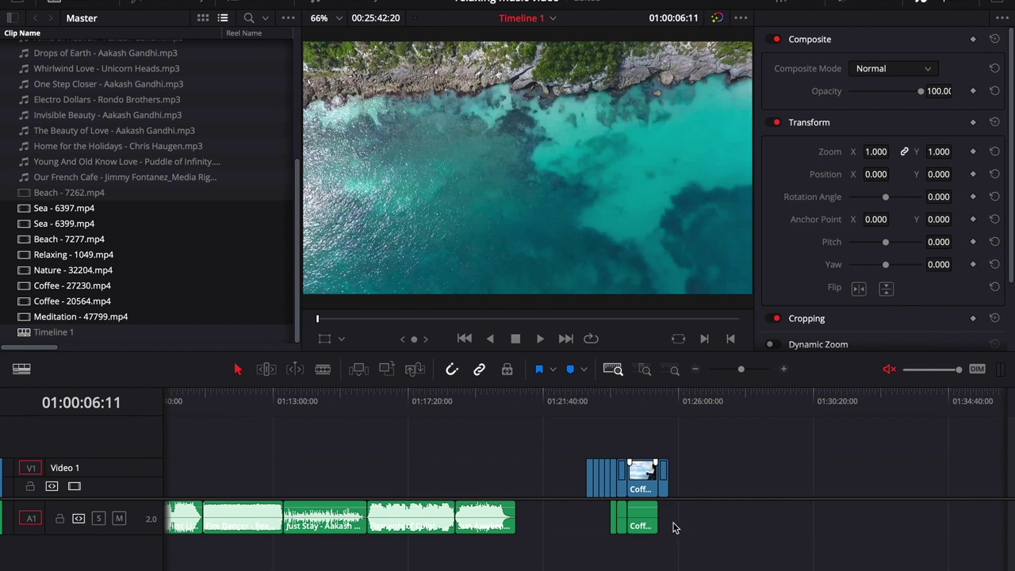
pyautogui.click(646, 521)
pyautogui.hscroll(2, 601, 521)
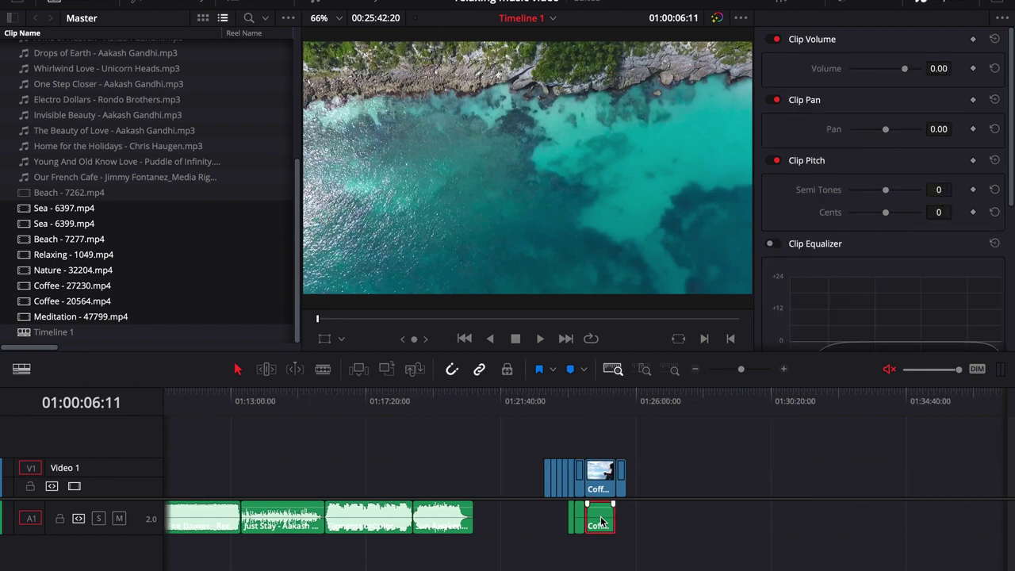
pyautogui.hscroll(-5, 601, 521)
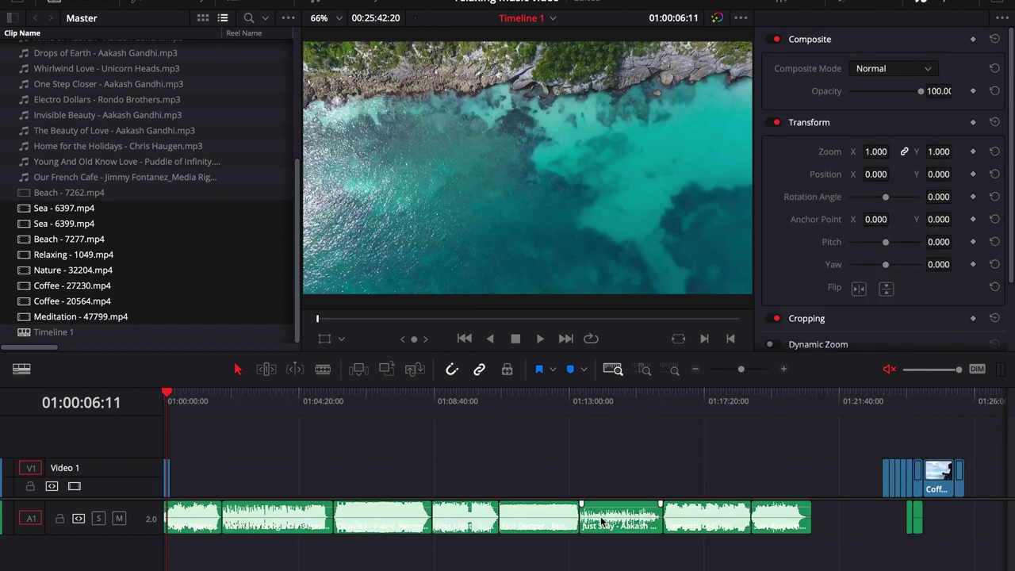
# - Delete the small leftover audio clip and move all Video 1 clips to the timeline start
pyautogui.click(917, 520)
pyautogui.click(918, 527)
pyautogui.click(918, 527)
pyautogui.click(919, 527)
pyautogui.click(913, 527)
pyautogui.press('Delete')
pyautogui.moveTo(868, 436); pyautogui.dragTo(986, 493)
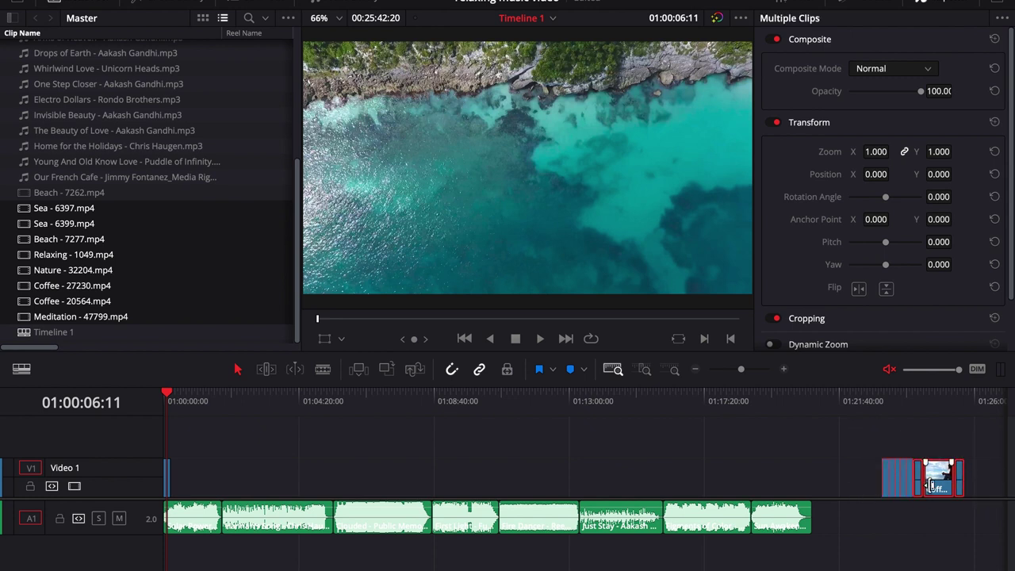
pyautogui.moveTo(935, 485); pyautogui.dragTo(235, 480)
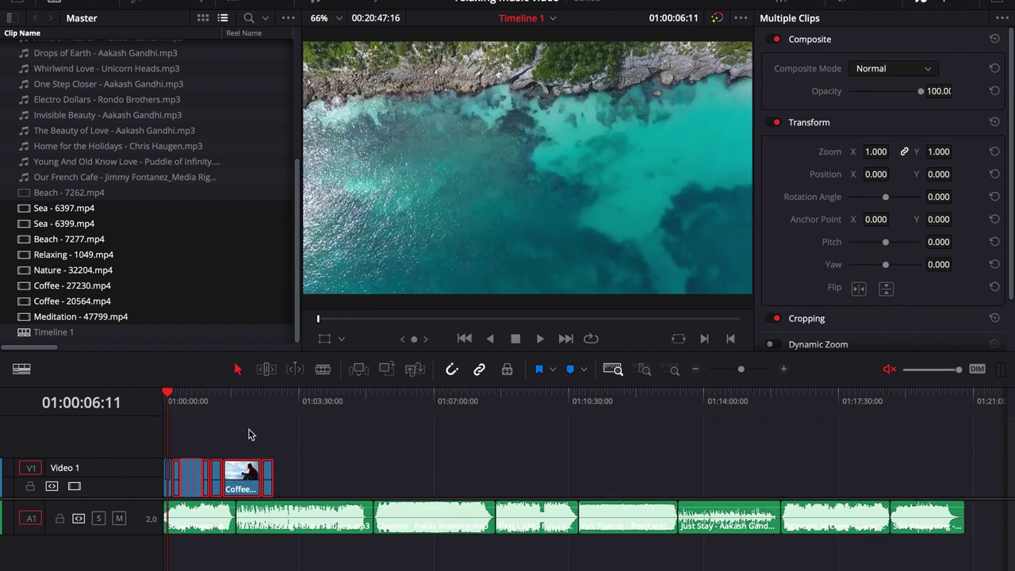
pyautogui.press('space')
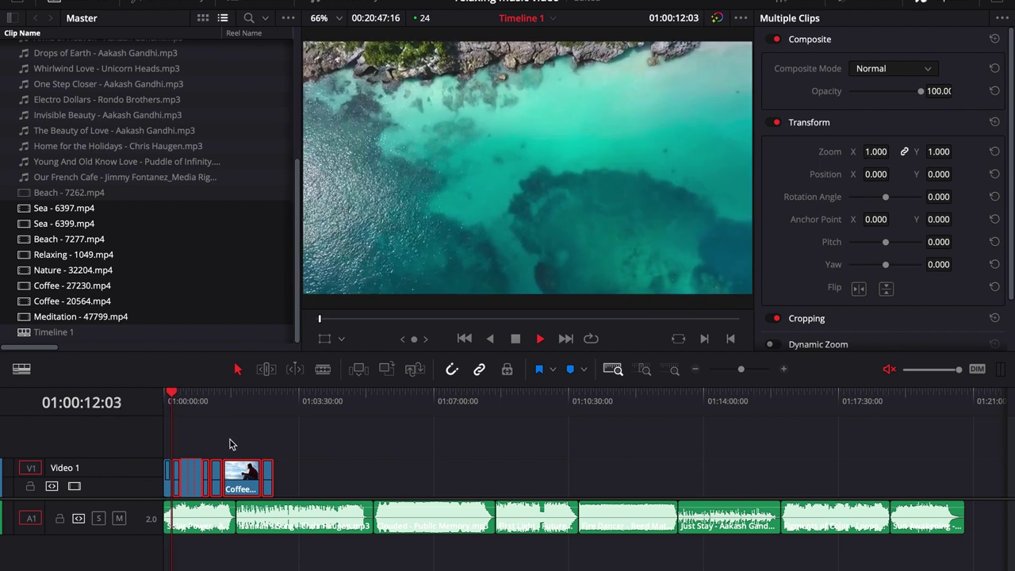
pyautogui.press('space')
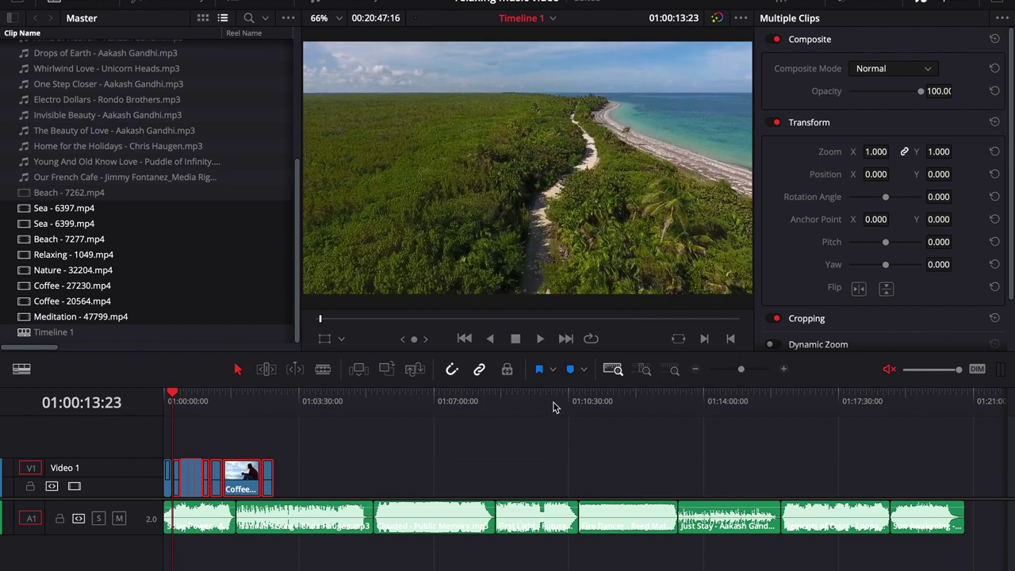
pyautogui.click(674, 370)
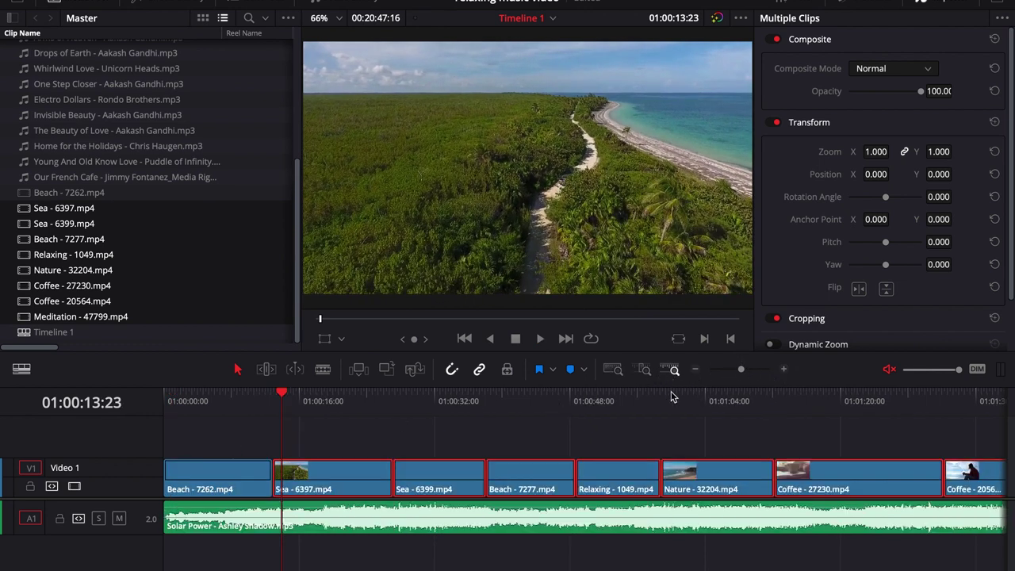
pyautogui.click(317, 450)
pyautogui.click(259, 406)
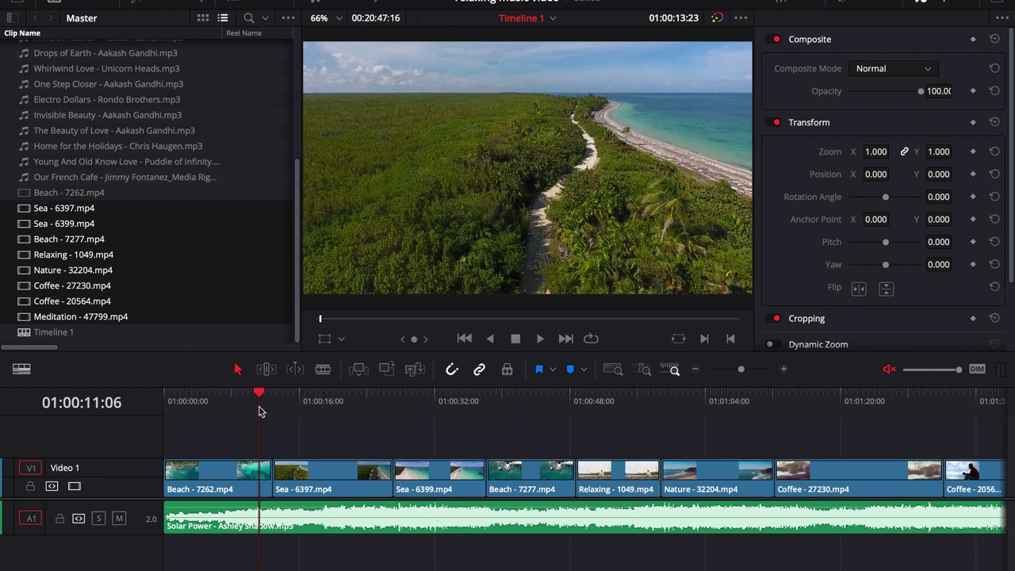
pyautogui.press('space')
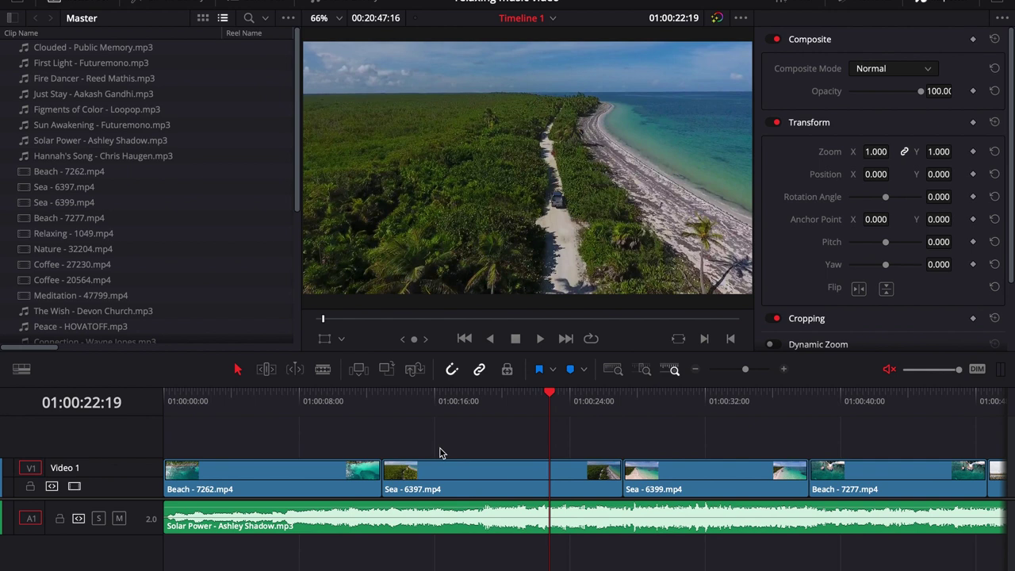
# - Open the Effects library and show Audio Transitions, listing the Cross Fade +3 dB, -3 dB and 0 dB options
pyautogui.click(164, 1)
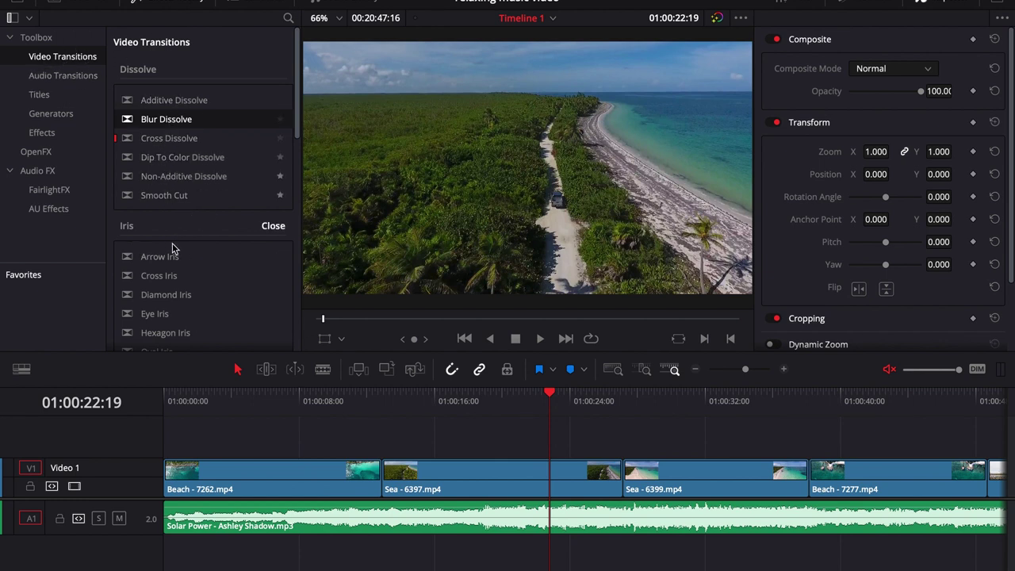
pyautogui.scroll(-2, 182, 303)
pyautogui.scroll(-10, 182, 303)
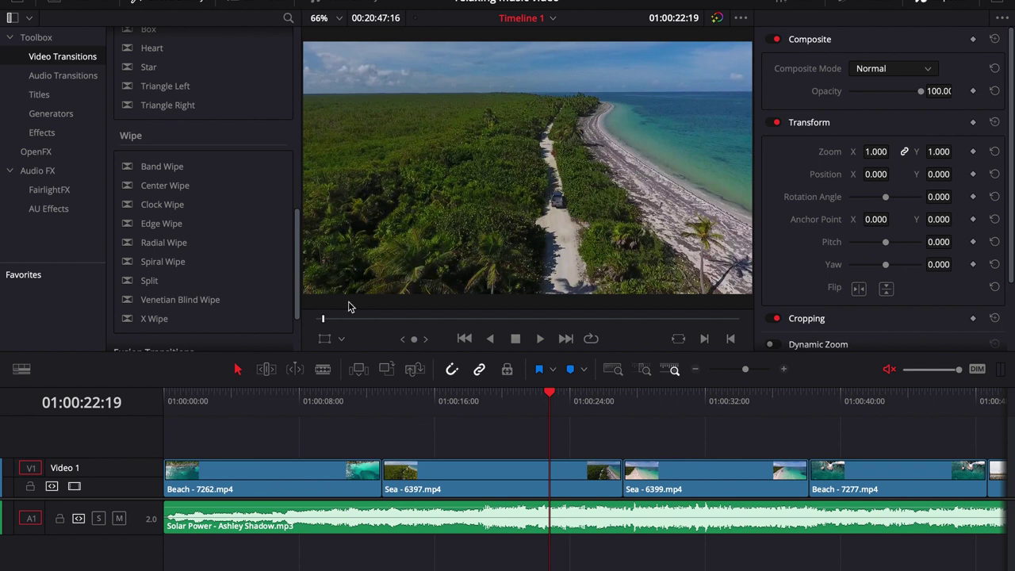
pyautogui.click(79, 75)
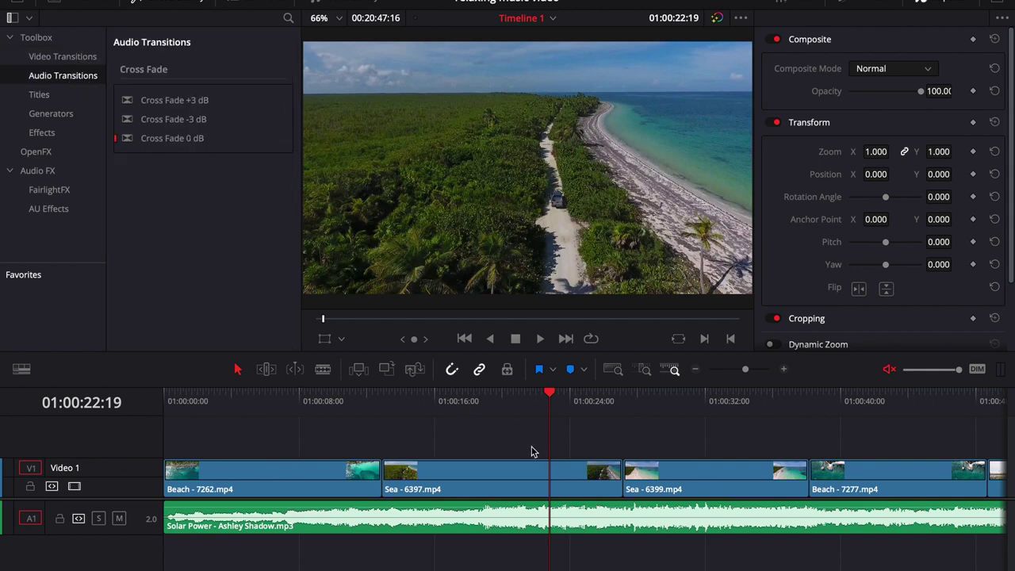
# - Move the cut between the songs about two seconds earlier, fade into Hannah's Song, and fit the full edit
pyautogui.hscroll(6, 532, 448)
pyautogui.hscroll(10, 533, 450)
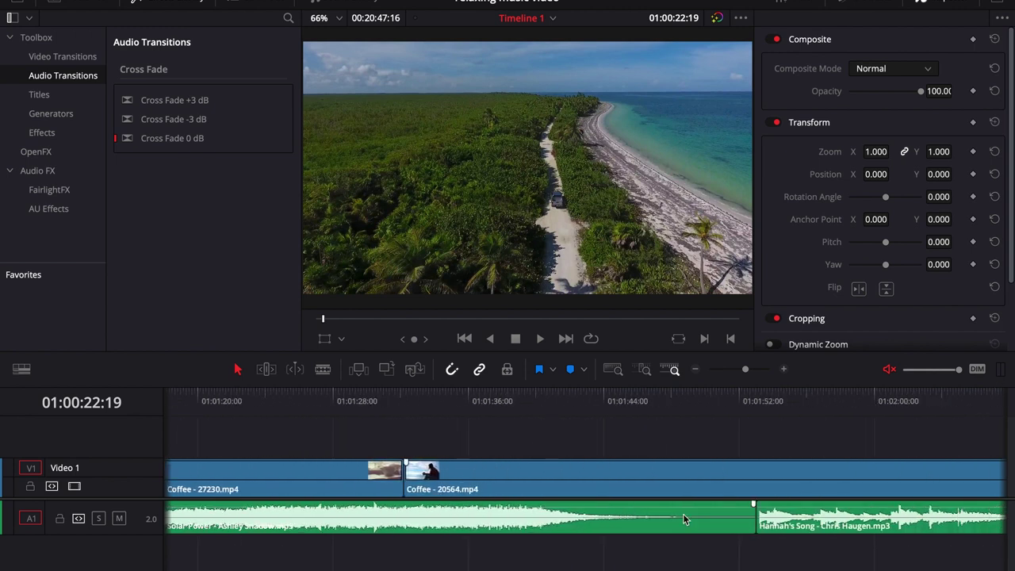
pyautogui.click(753, 504)
pyautogui.moveTo(753, 505); pyautogui.dragTo(711, 504)
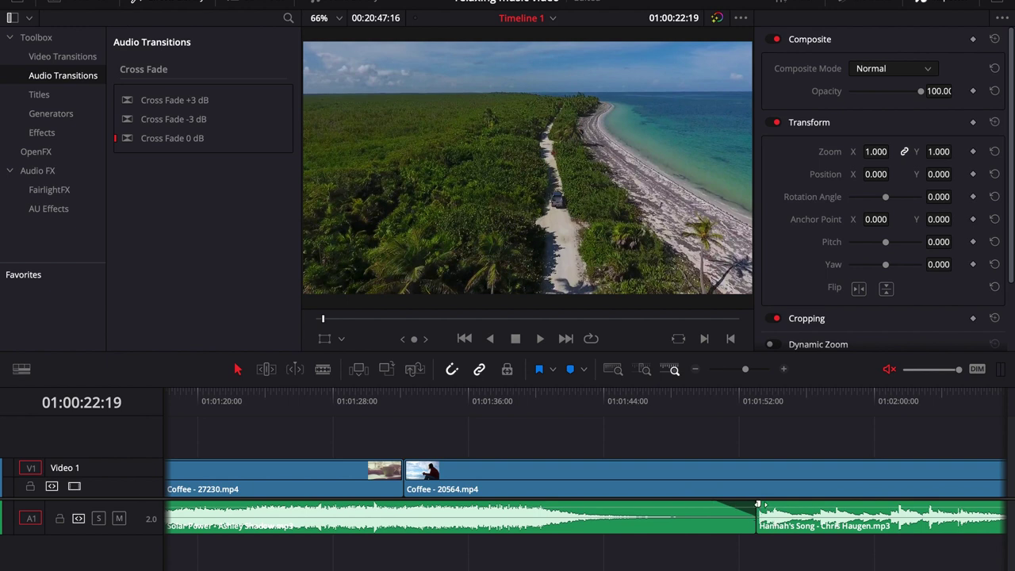
pyautogui.moveTo(758, 504); pyautogui.dragTo(804, 504)
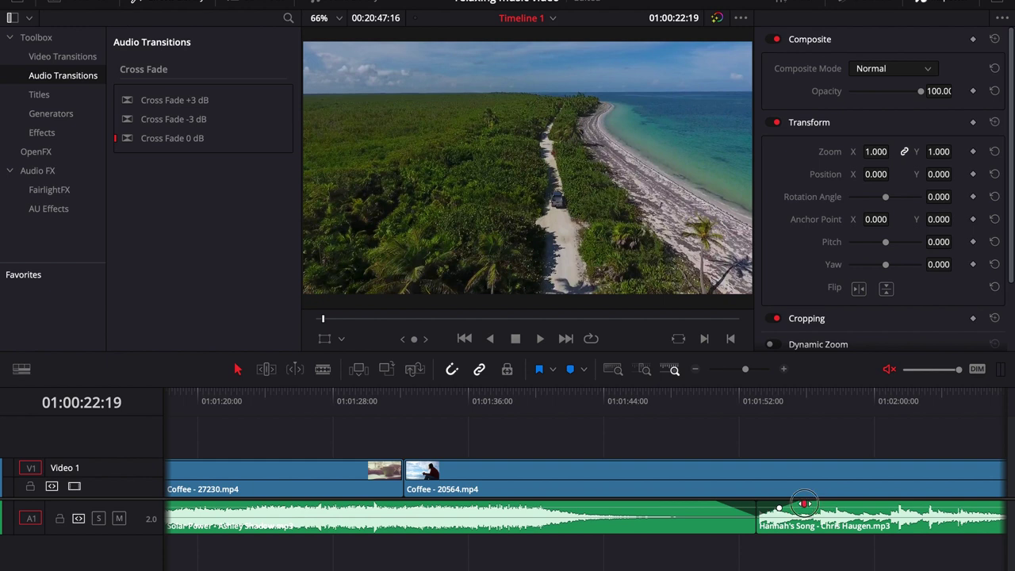
pyautogui.moveTo(806, 505); pyautogui.dragTo(804, 504)
pyautogui.click(618, 369)
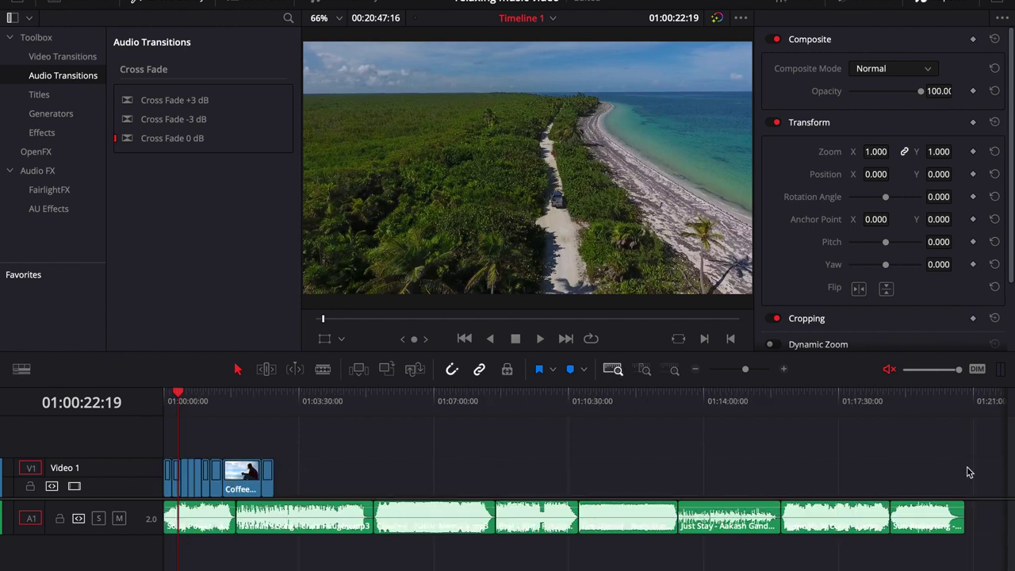
# - Copy the Video 1 clip sequence and paste it at 01:04:20:00, closing the gap
pyautogui.click(300, 441)
pyautogui.moveTo(299, 433); pyautogui.dragTo(167, 479)
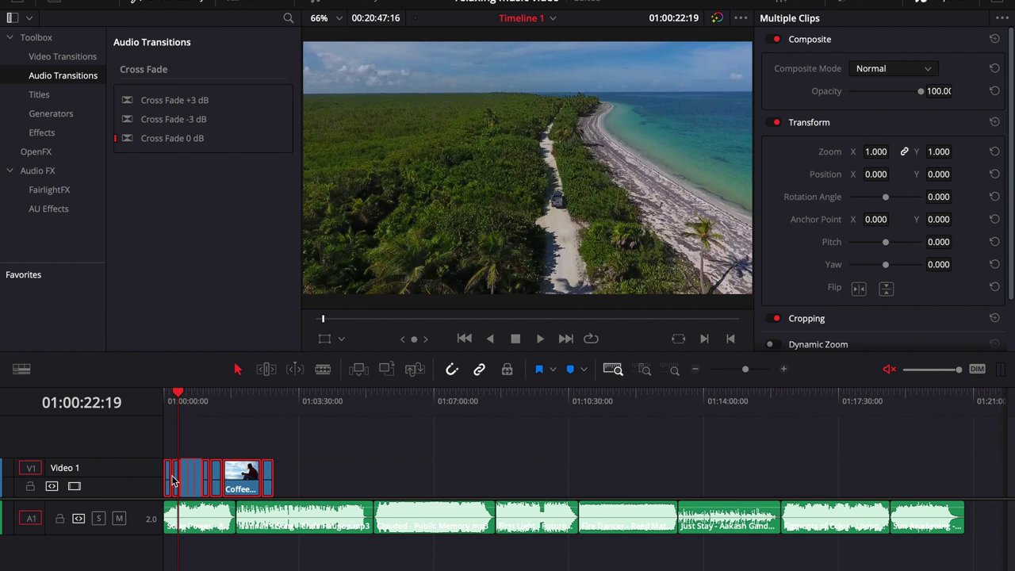
pyautogui.click(346, 460)
pyautogui.click(330, 413)
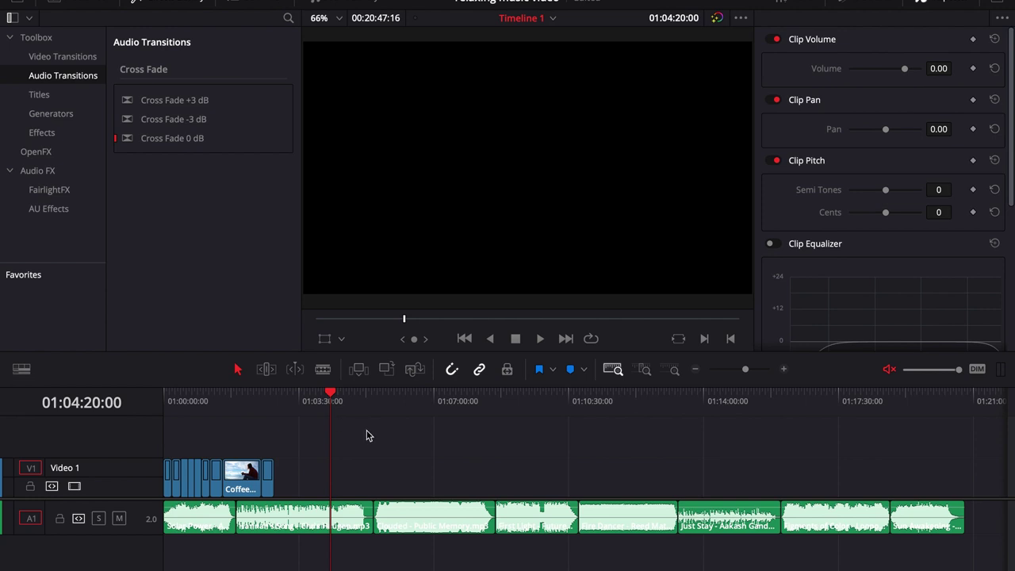
pyautogui.hotkey('ctrl', 'v')
pyautogui.moveTo(398, 479); pyautogui.dragTo(351, 475)
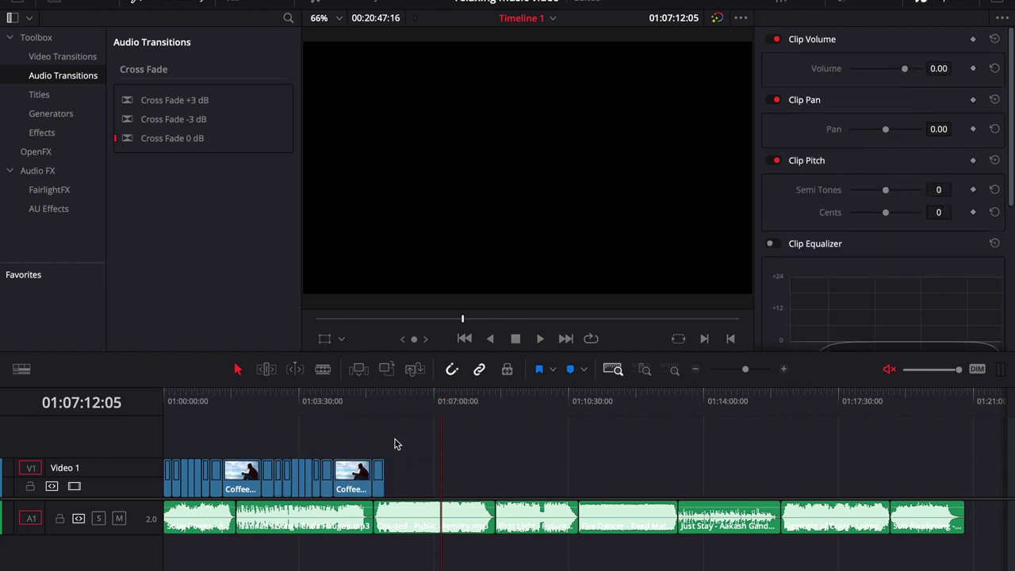
# - Paste two more copies of the clip sequence, each butted against the previous set
pyautogui.moveTo(412, 429); pyautogui.dragTo(160, 472)
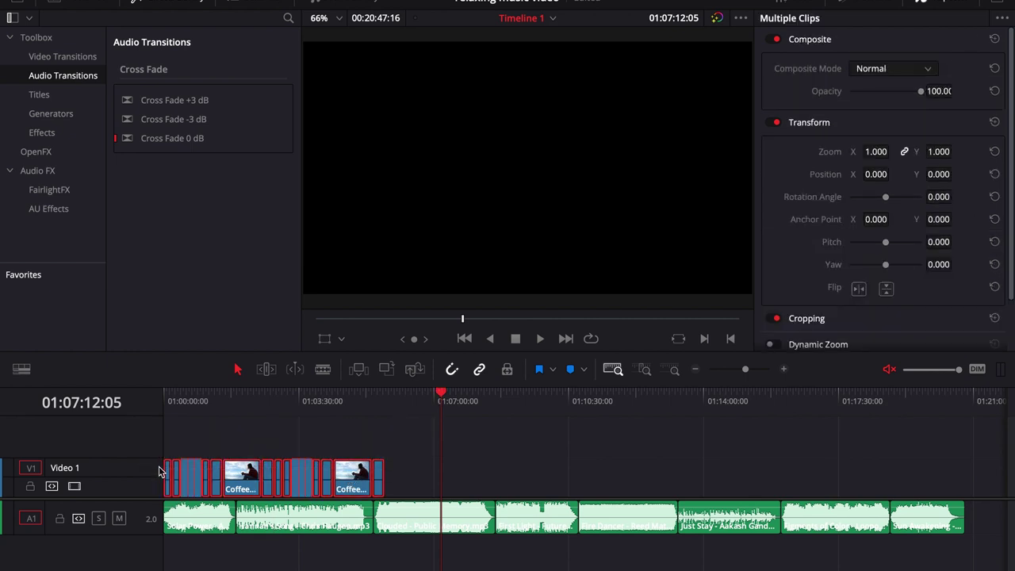
pyautogui.click(403, 430)
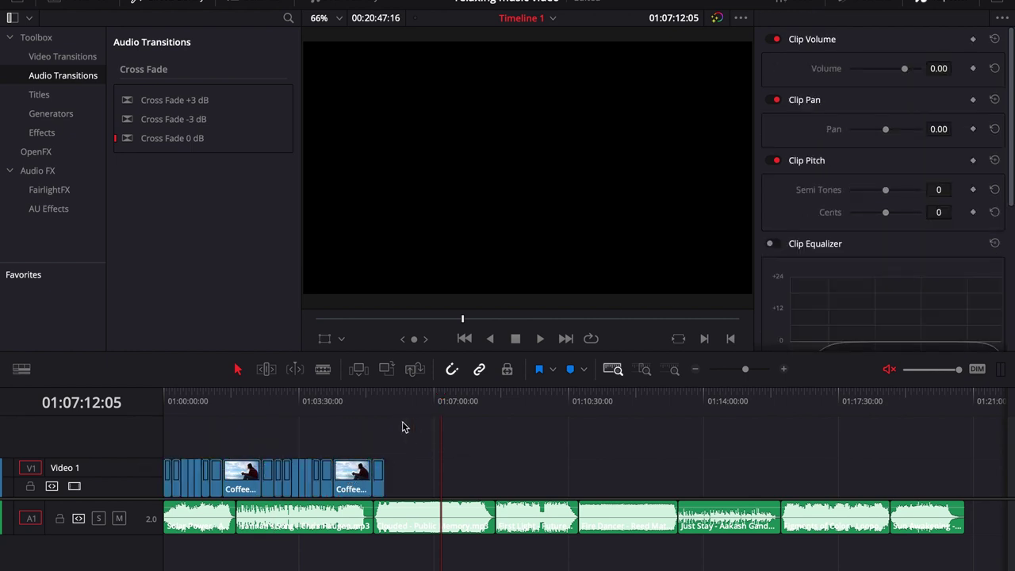
pyautogui.hotkey('ctrl', 'v')
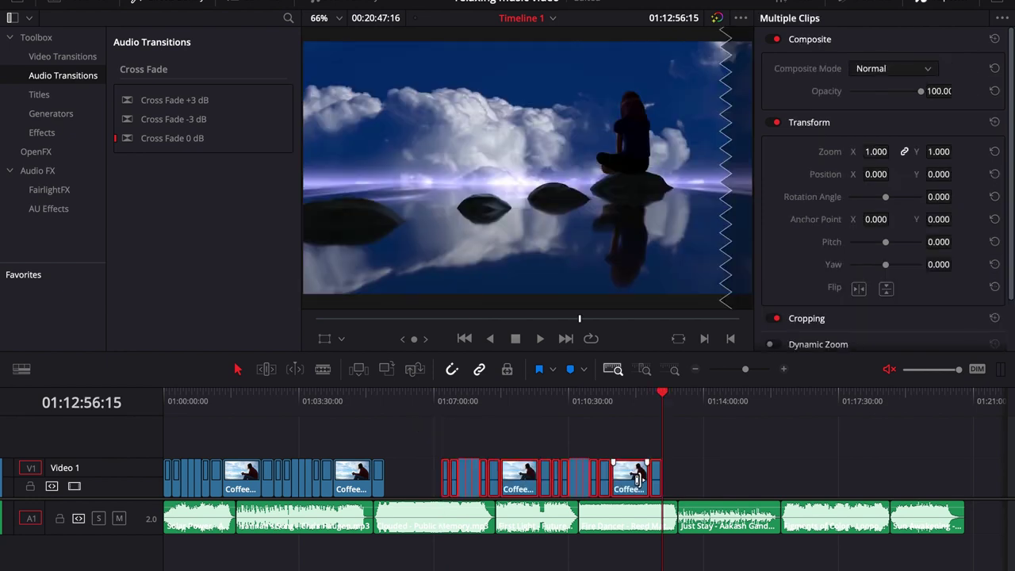
pyautogui.moveTo(637, 481); pyautogui.dragTo(581, 485)
pyautogui.click(519, 444)
pyautogui.moveTo(625, 432); pyautogui.dragTo(159, 477)
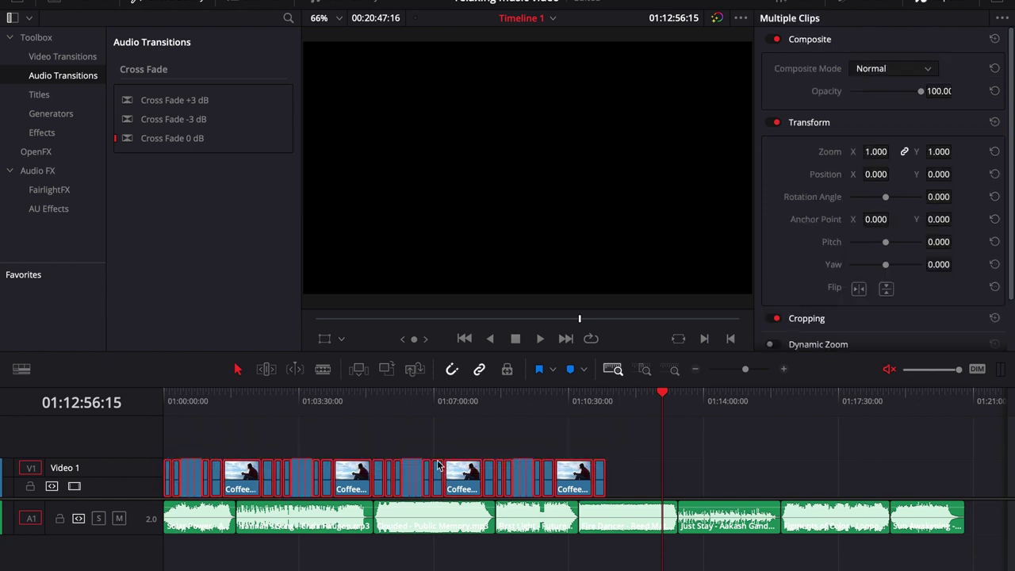
pyautogui.click(681, 440)
pyautogui.hotkey('ctrl', 'v')
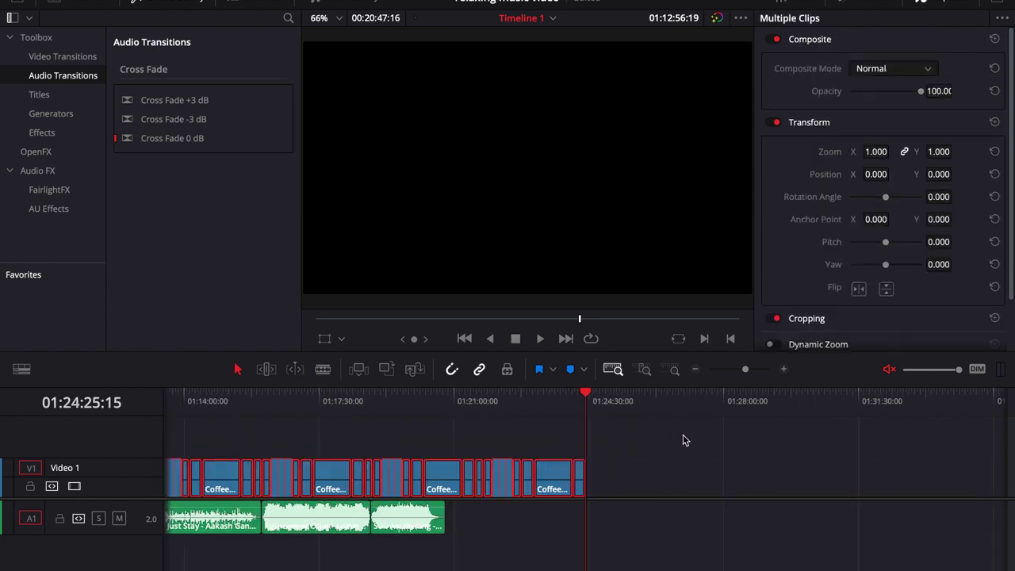
pyautogui.hotkey('shift', 'z')
pyautogui.moveTo(652, 485); pyautogui.dragTo(607, 493)
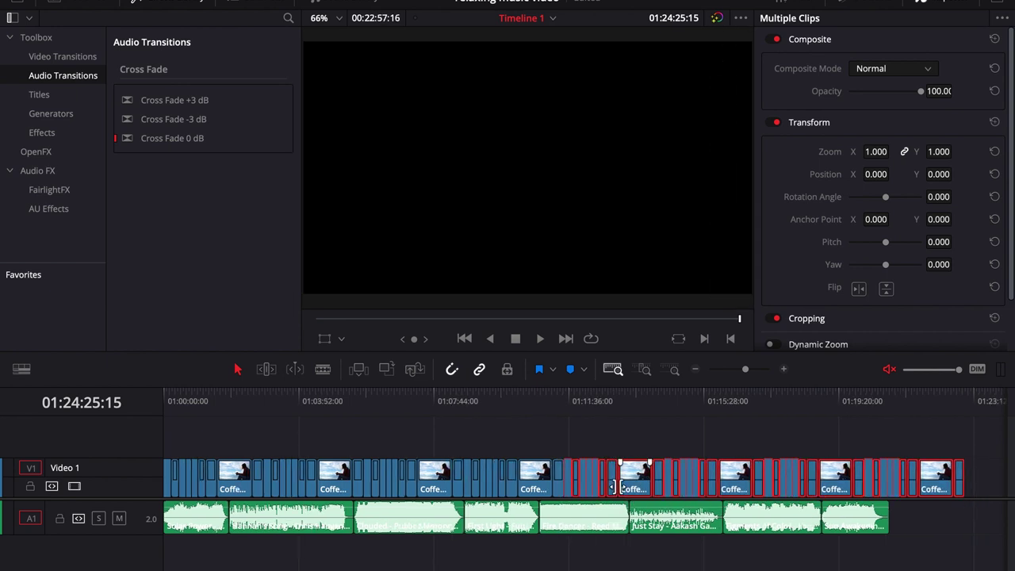
pyautogui.click(907, 529)
# - Delete the video clips that extend beyond the end of the music
pyautogui.hscroll(3, 898, 523)
pyautogui.hscroll(2, 898, 524)
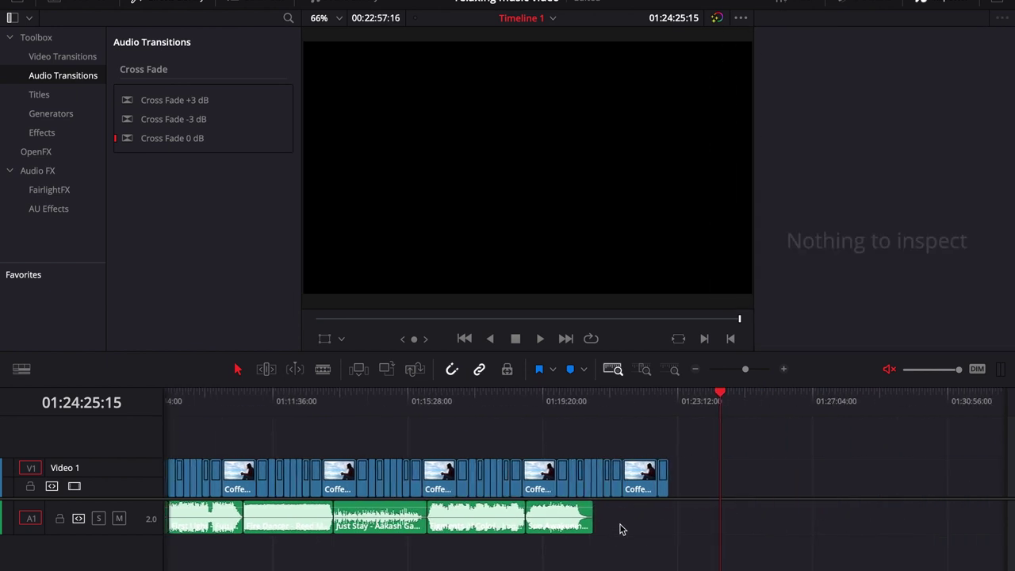
pyautogui.moveTo(702, 432); pyautogui.dragTo(598, 537)
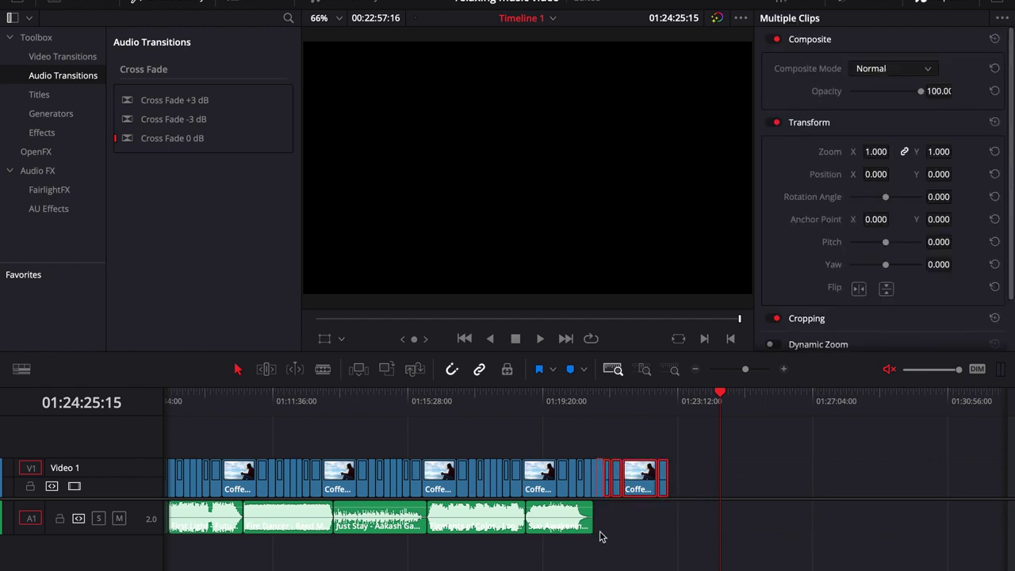
pyautogui.press('Delete')
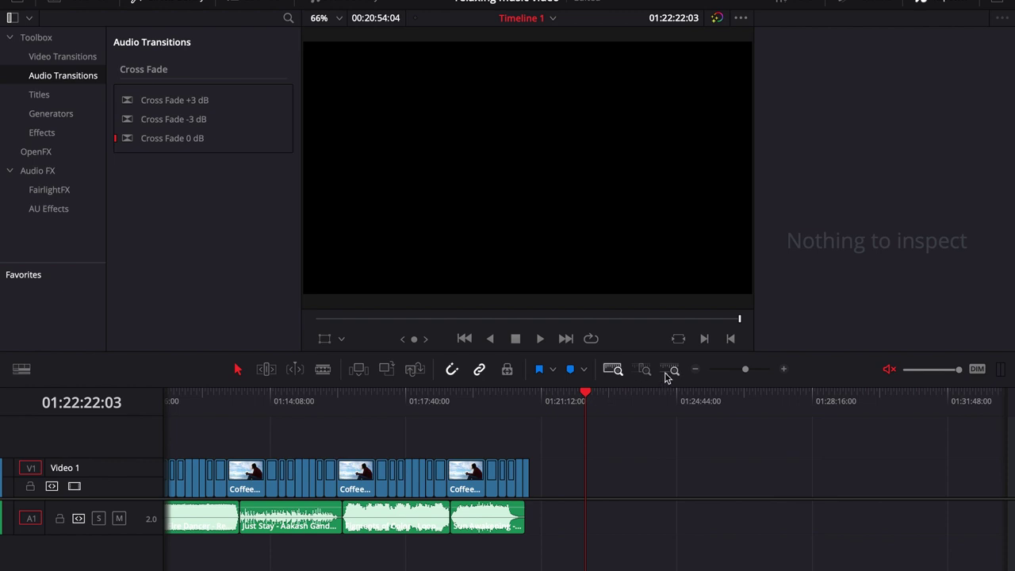
# - Blade the last Beach clip where Sun Awakening ends and delete the leftover footage
pyautogui.click(674, 370)
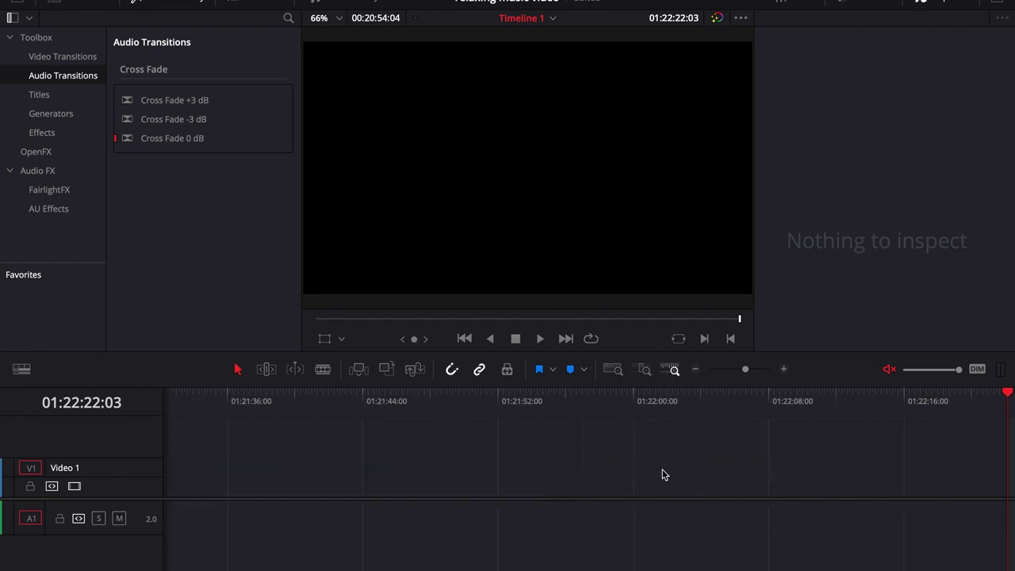
pyautogui.click(612, 370)
pyautogui.click(955, 404)
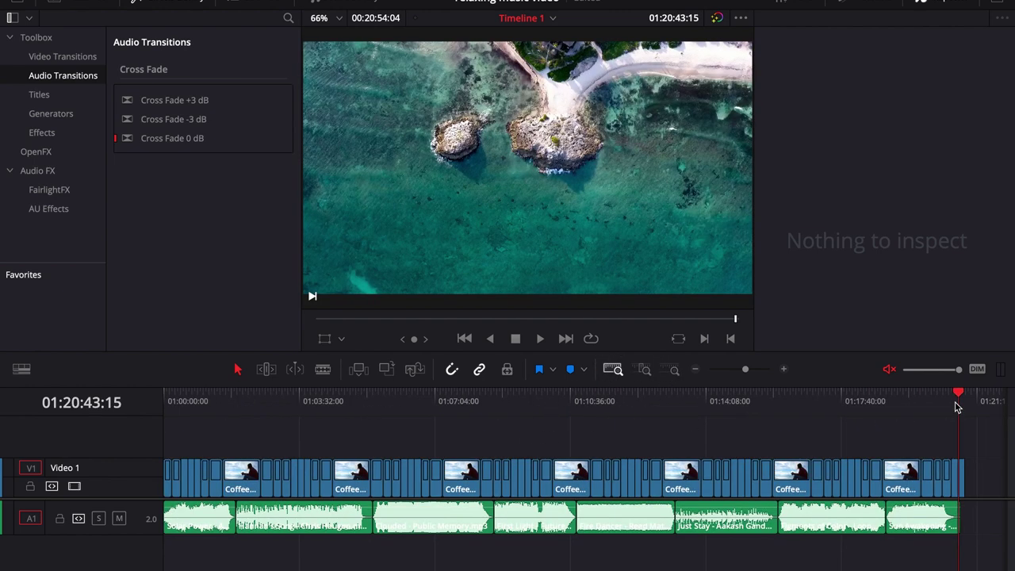
pyautogui.click(675, 370)
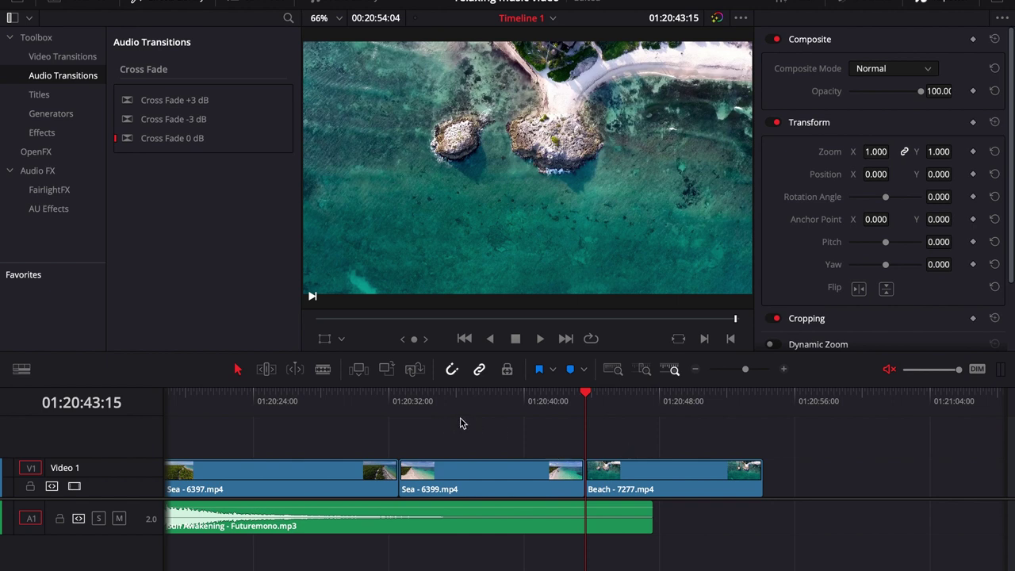
pyautogui.press('b')
pyautogui.click(655, 472)
pyautogui.press('a')
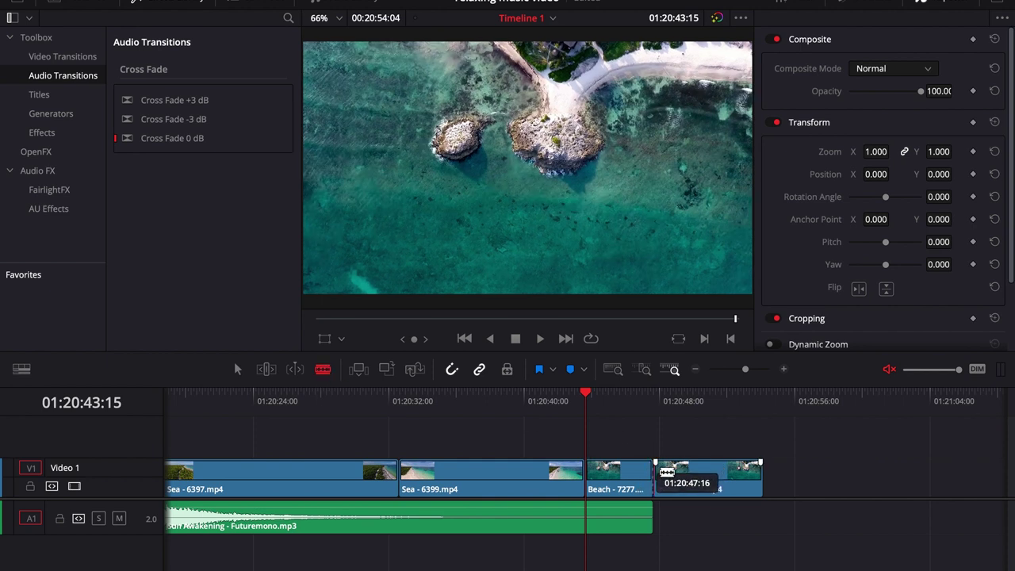
pyautogui.click(702, 474)
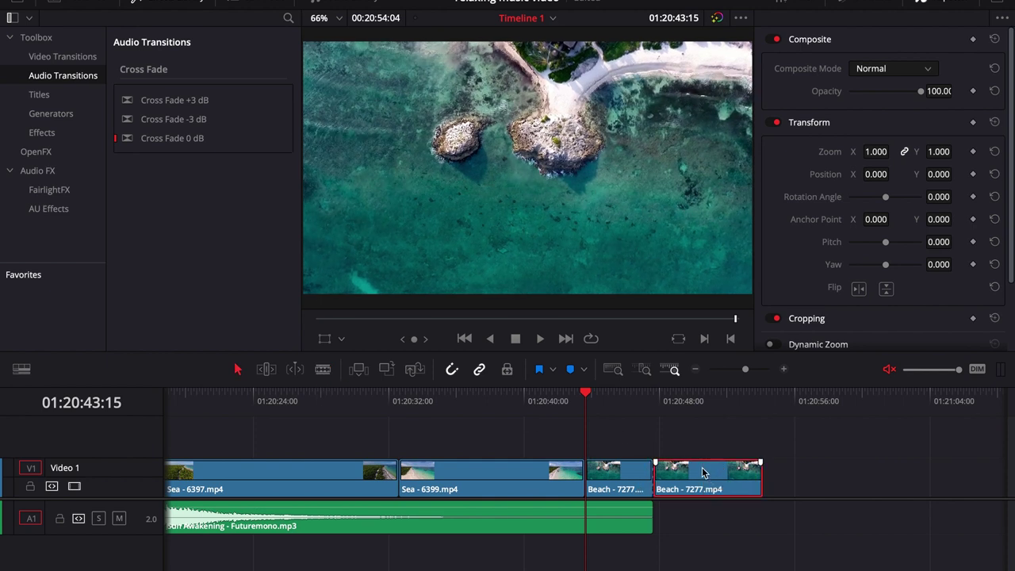
pyautogui.press('Delete')
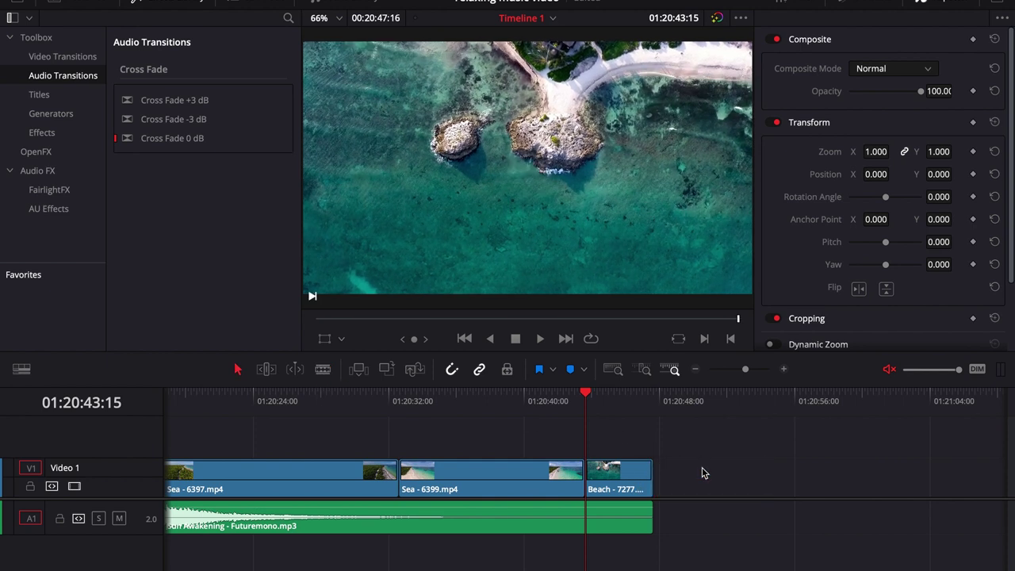
pyautogui.click(615, 372)
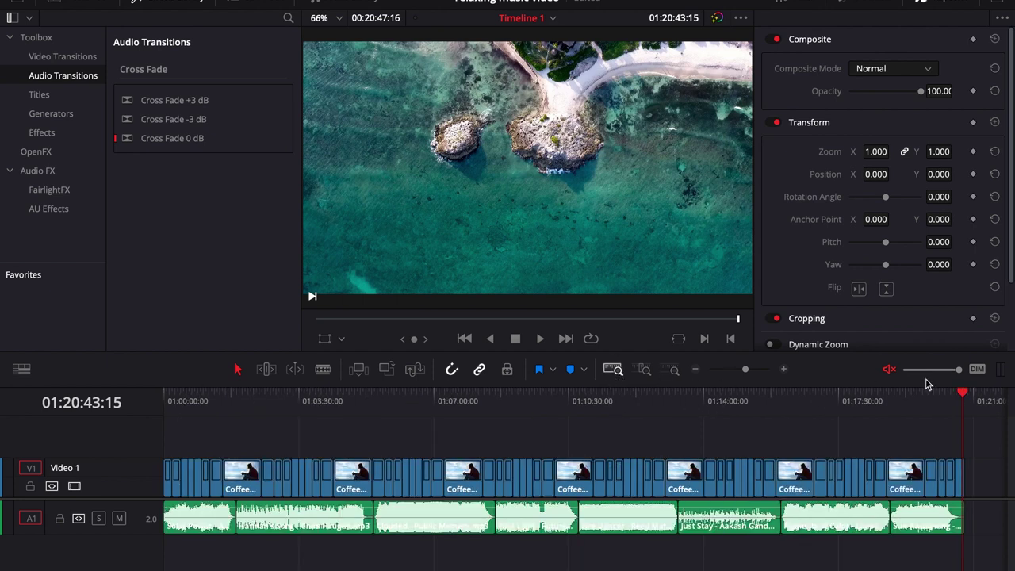
# - Scrub back to 01:14:01:01 and show Titles in the Effects Library
pyautogui.click(945, 403)
pyautogui.moveTo(945, 403); pyautogui.dragTo(559, 428)
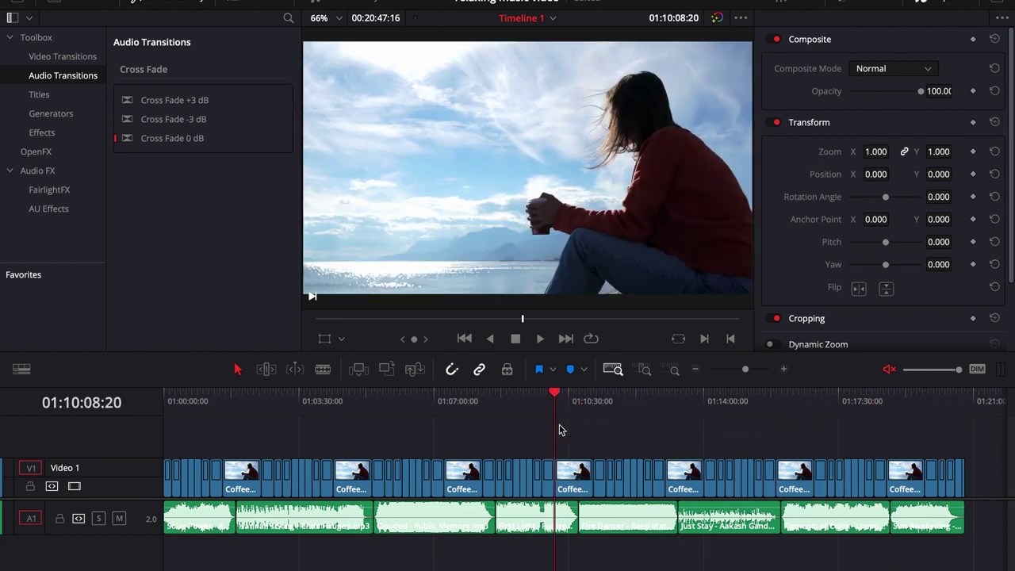
pyautogui.click(60, 97)
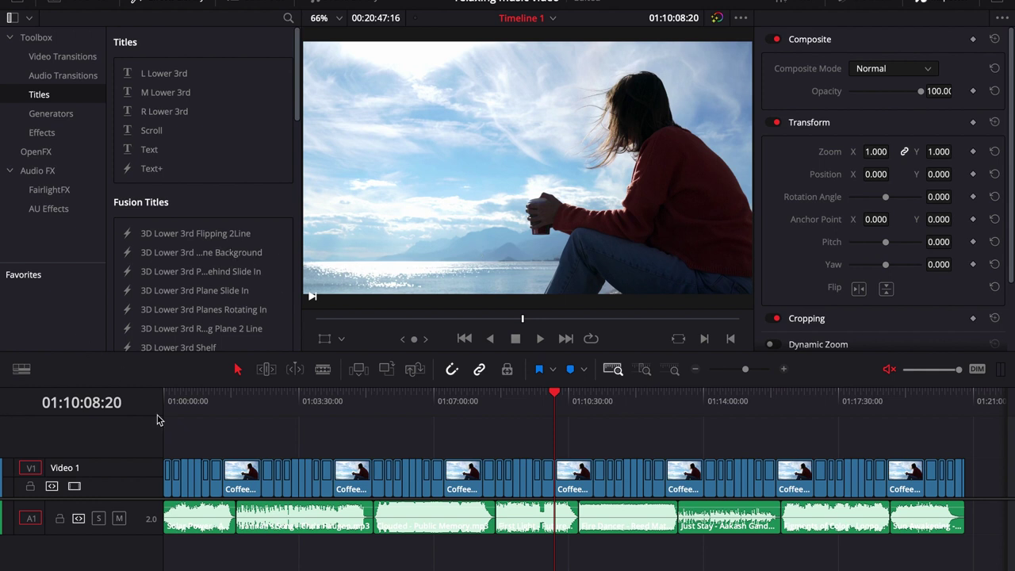
pyautogui.click(200, 517)
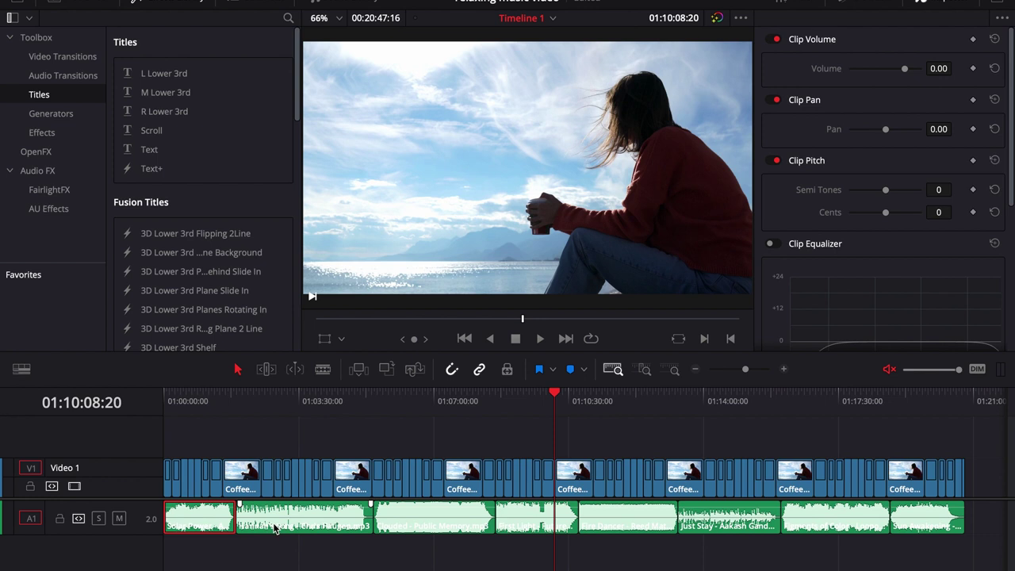
pyautogui.click(208, 432)
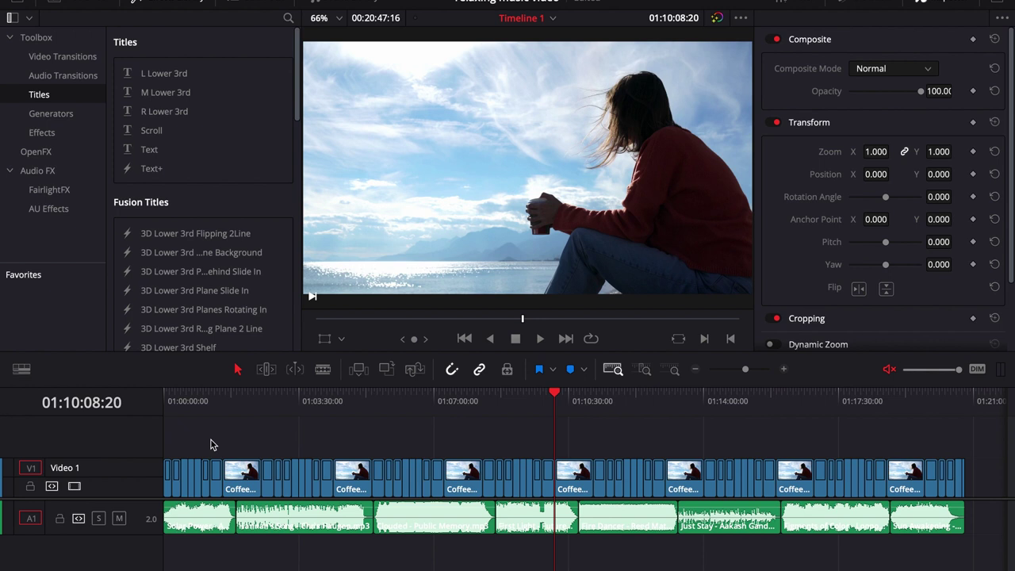
pyautogui.click(196, 401)
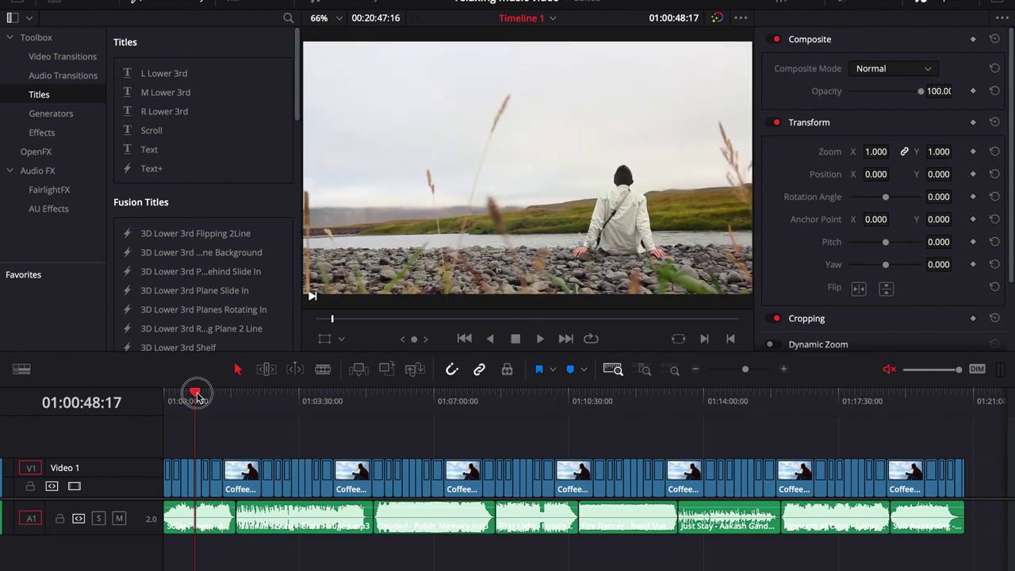
pyautogui.click(200, 400)
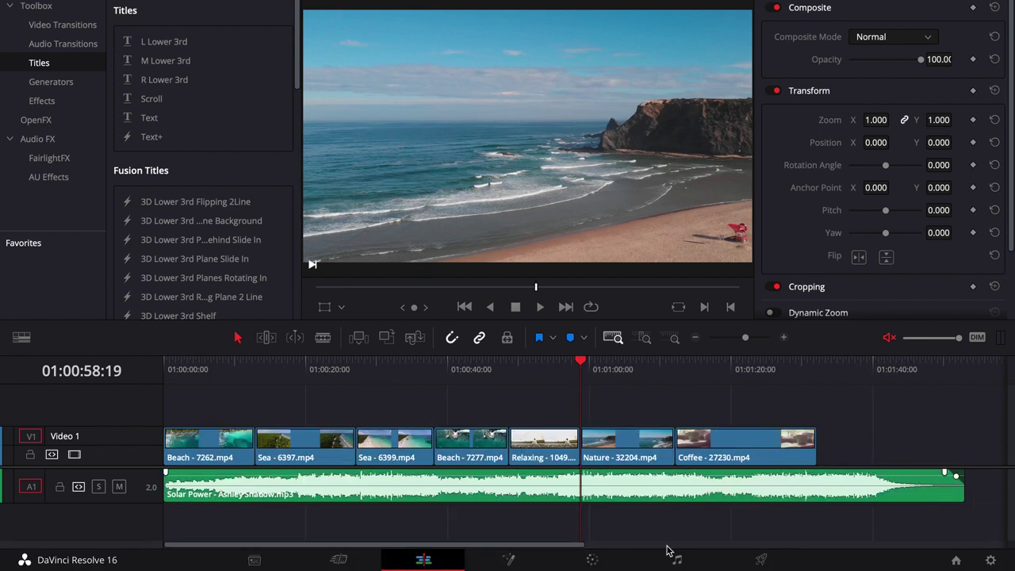
# - On the Deliver page, choose the YouTube 1080p render preset
pyautogui.click(763, 561)
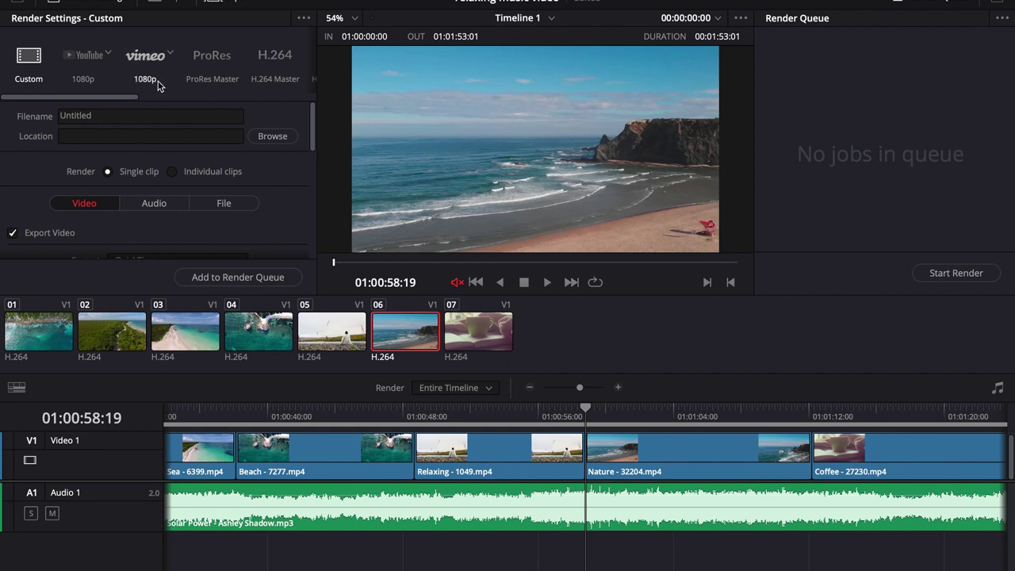
pyautogui.click(87, 56)
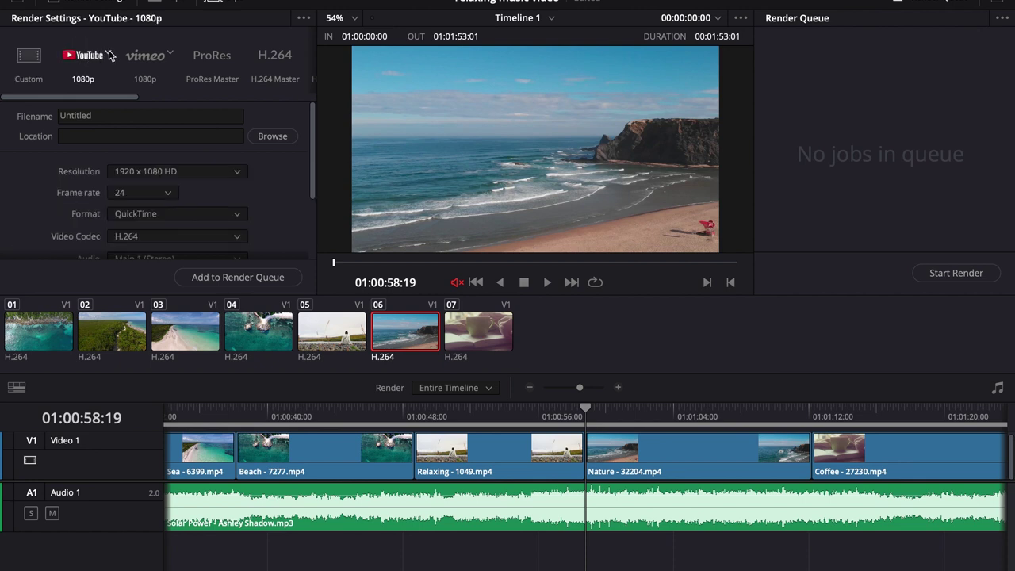
pyautogui.click(110, 55)
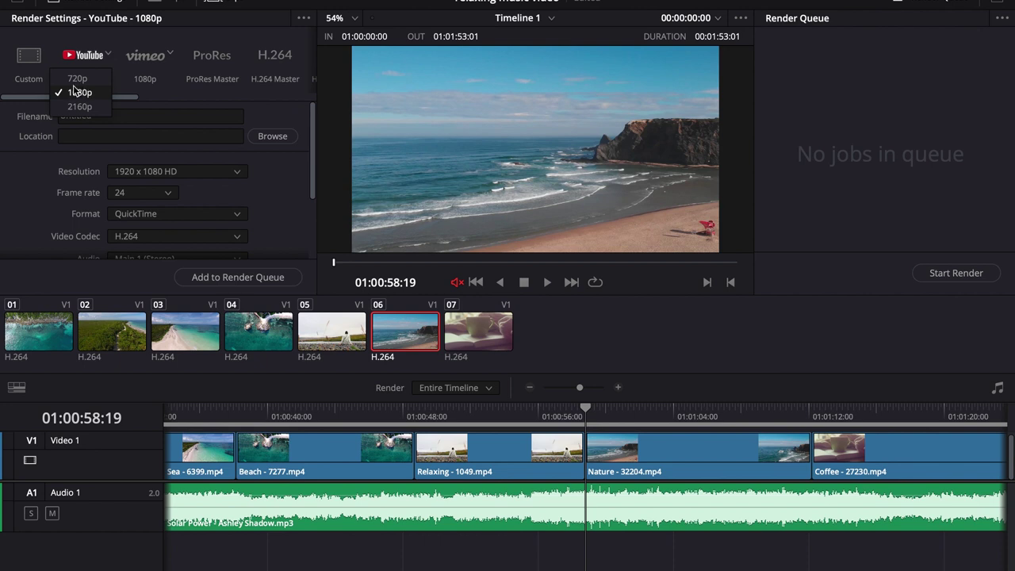
pyautogui.click(247, 103)
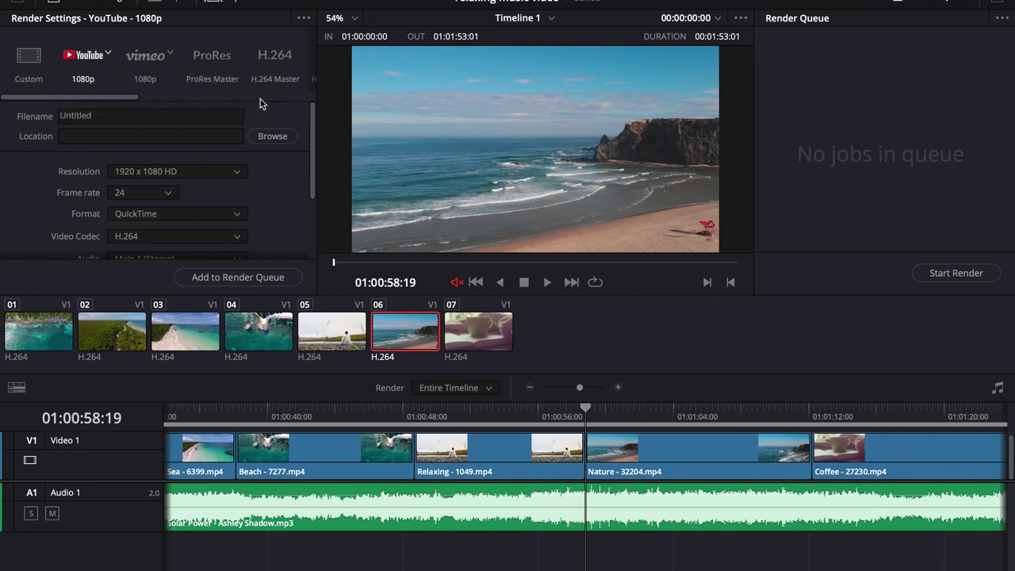
# - Name the render file 'relaxing music'
pyautogui.click(124, 114)
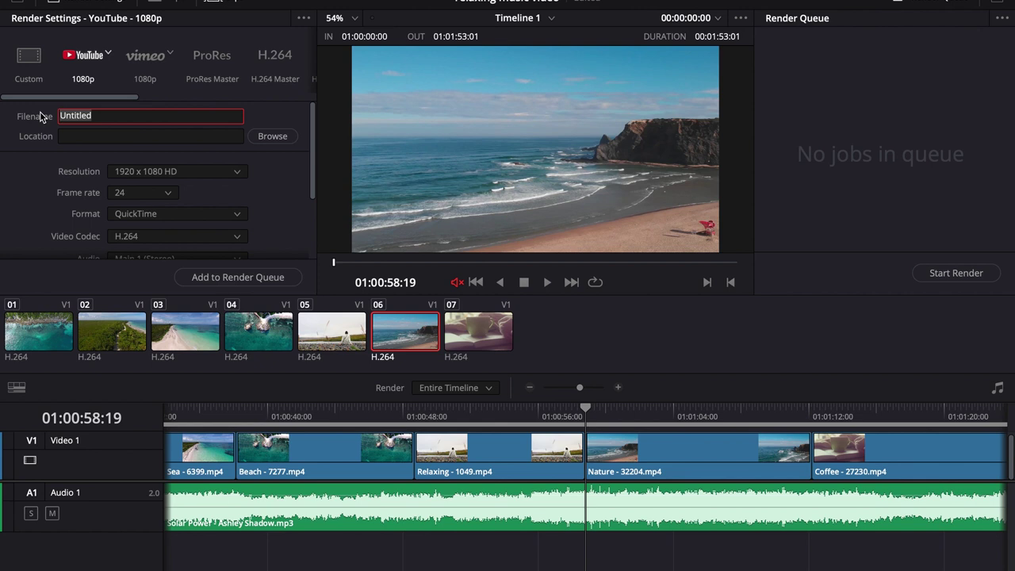
pyautogui.write('relaxing music')
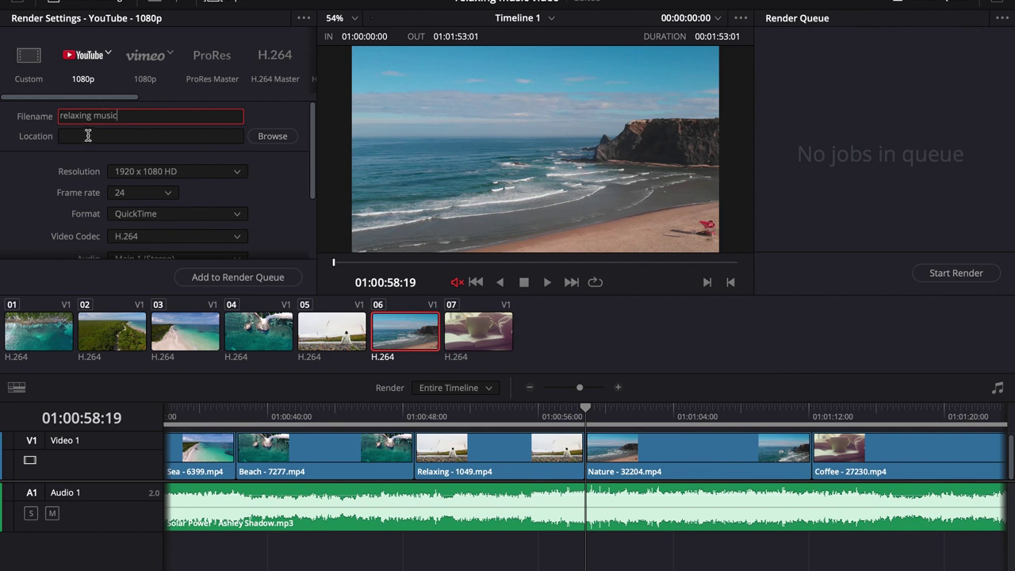
pyautogui.click(95, 135)
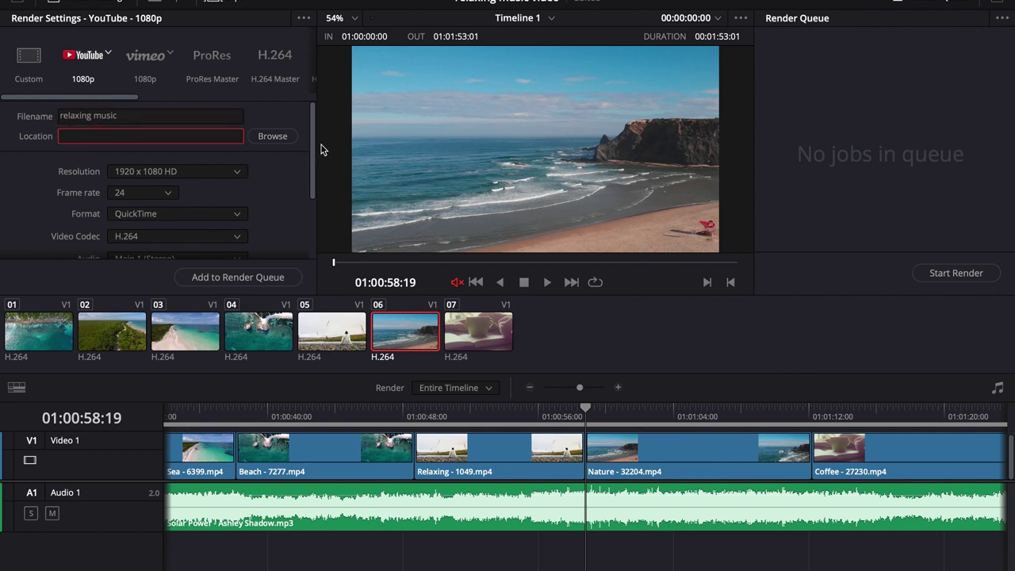
pyautogui.click(287, 138)
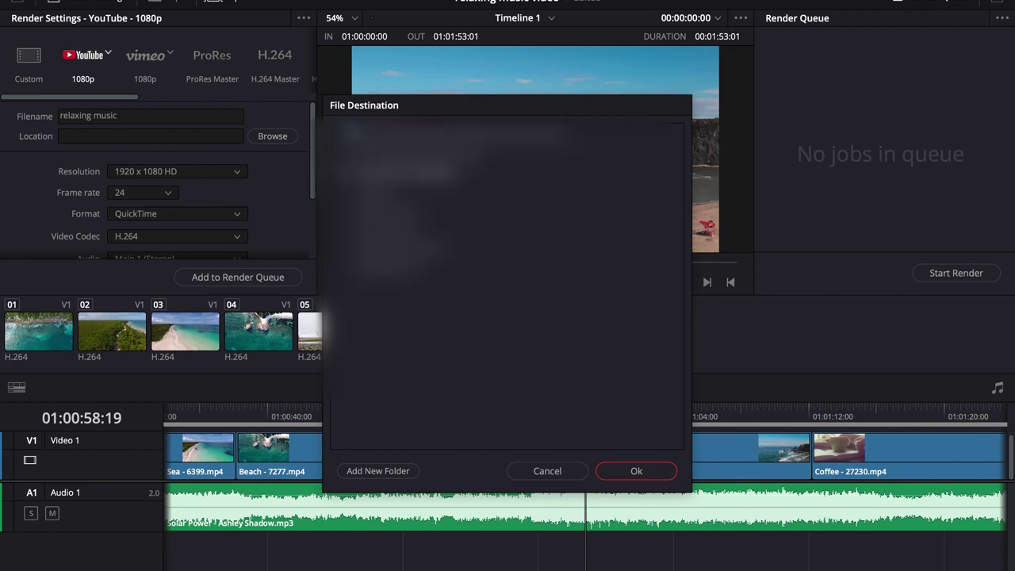
# - Set the render destination to the target subfolder inside the Video project folder
pyautogui.click(555, 170)
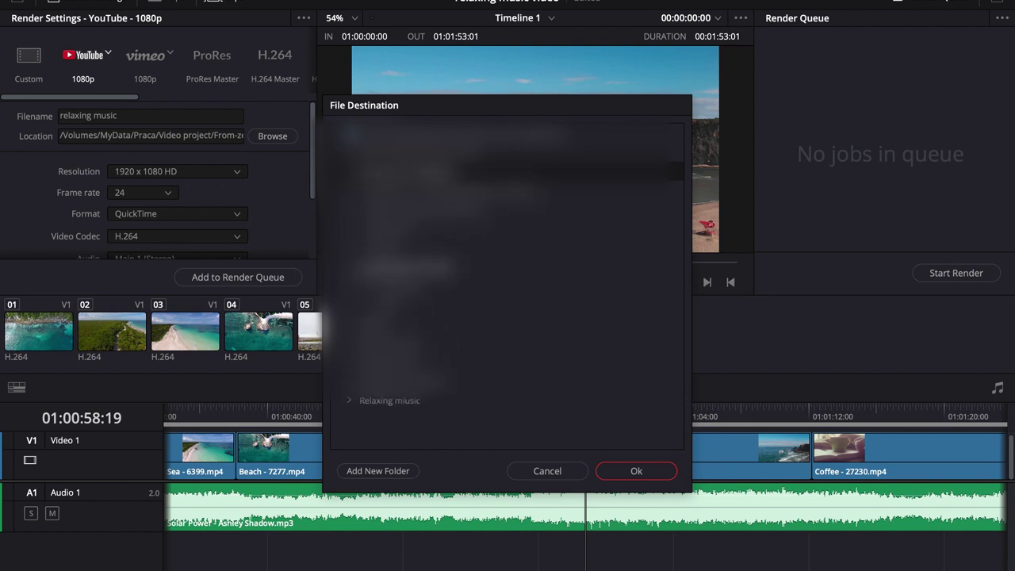
pyautogui.click(381, 267)
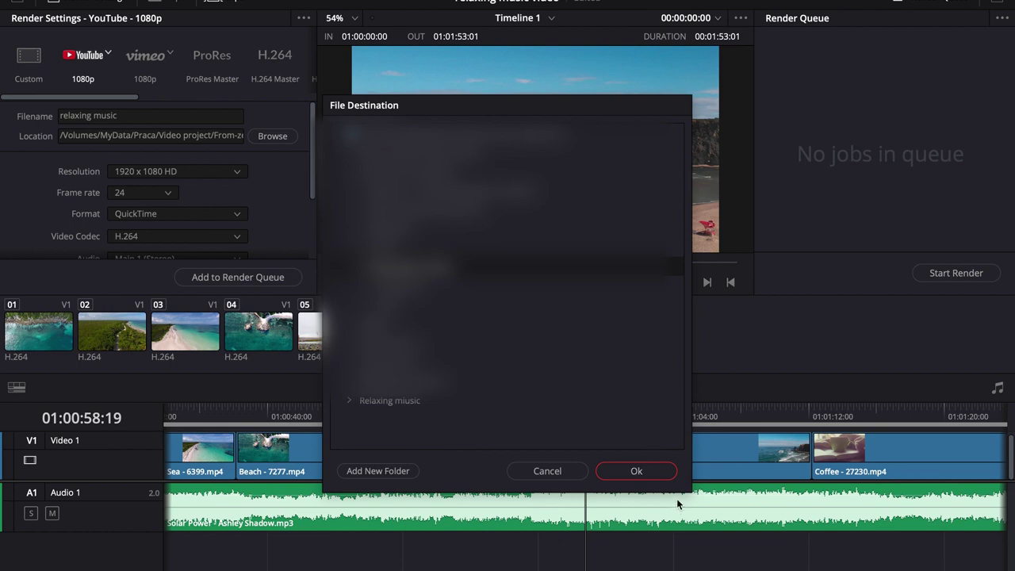
pyautogui.click(657, 471)
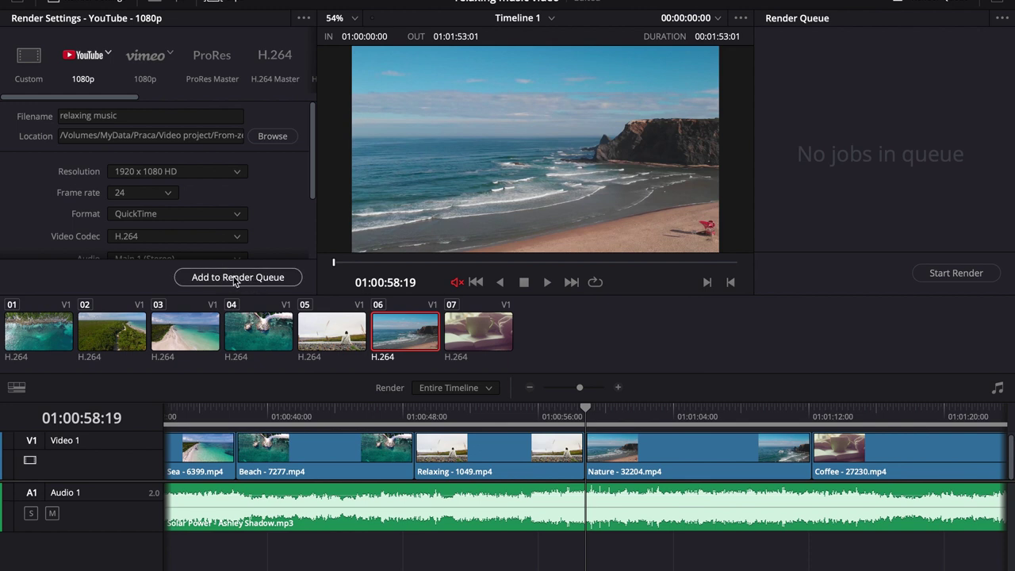
# - Add the relaxing music render to the queue and start rendering Job 1
pyautogui.click(234, 280)
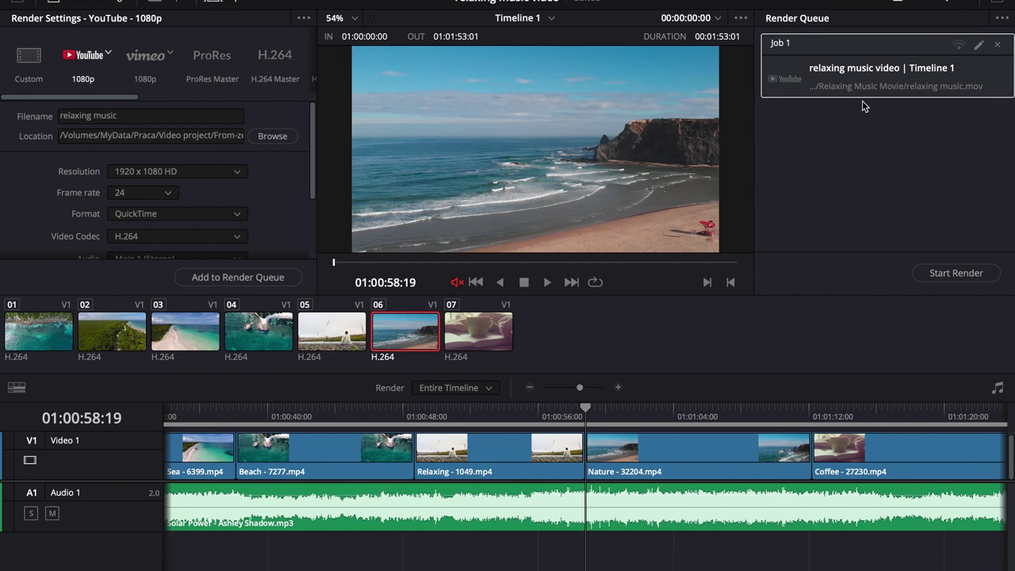
pyautogui.click(956, 279)
# - Confirm in Finder the 119,2 MB relaxing music movie sits in Relaxing Music Movie
pyautogui.press('super+Tab')
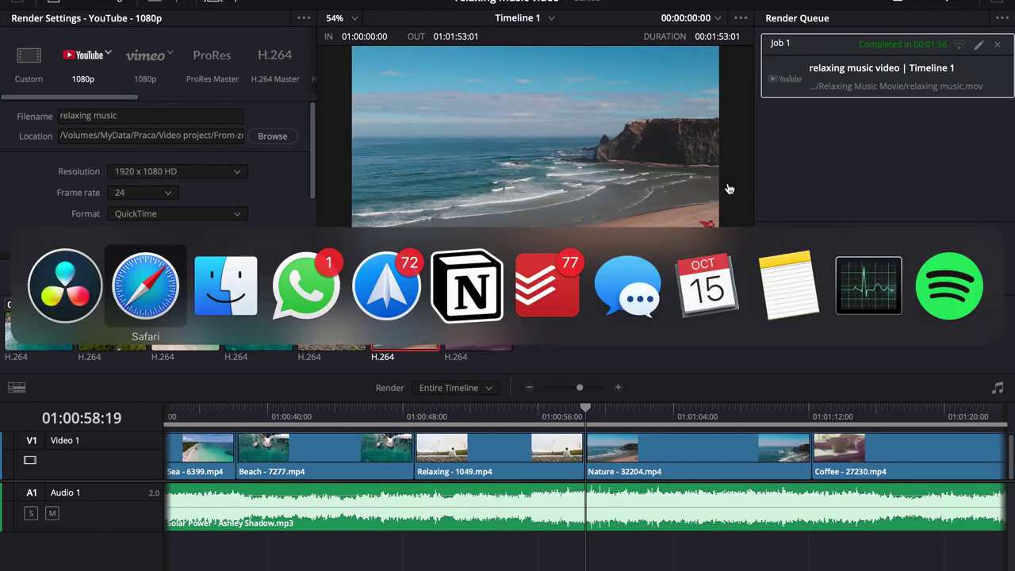
pyautogui.click(237, 294)
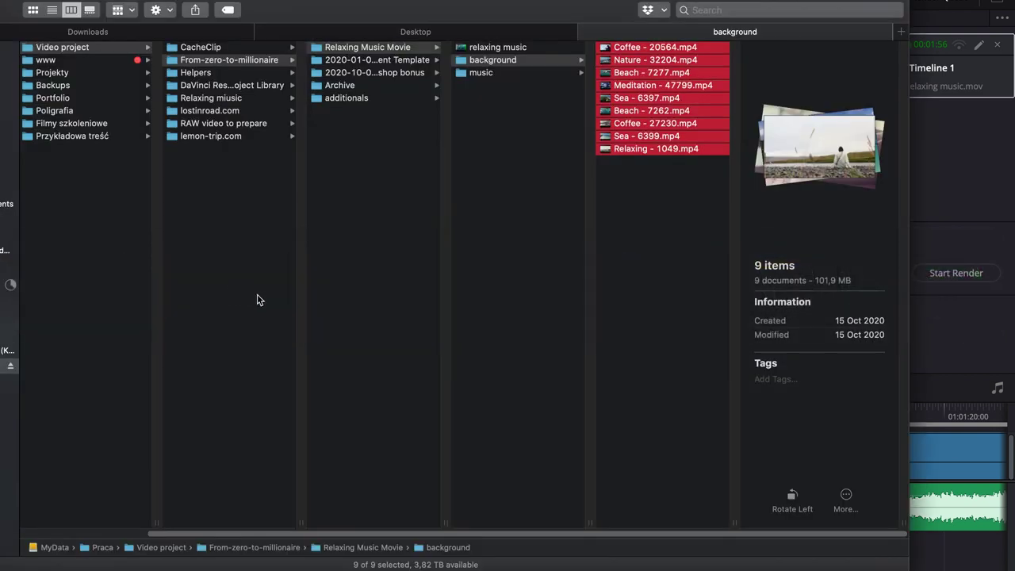
pyautogui.click(490, 222)
pyautogui.click(472, 49)
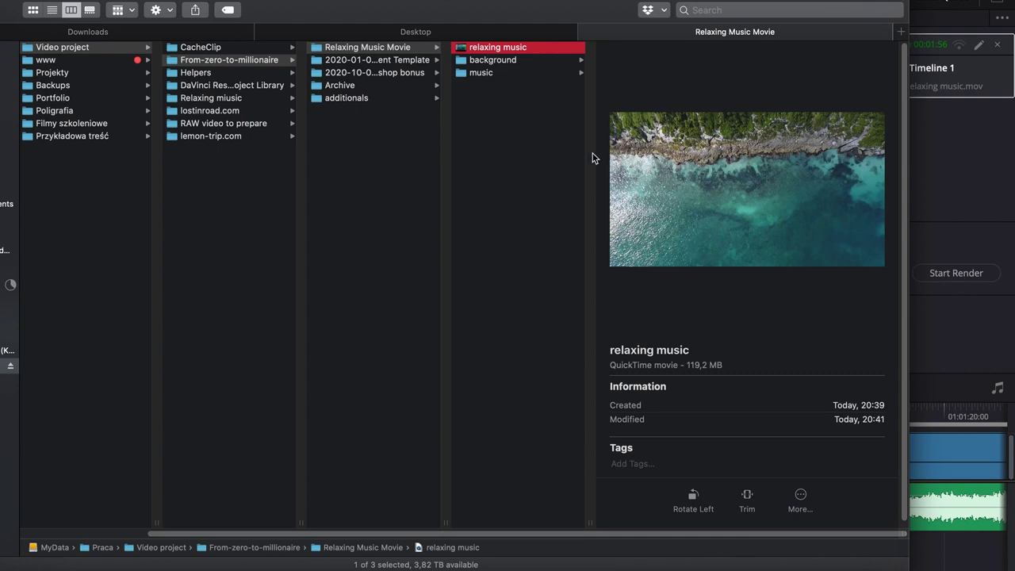
pyautogui.click(933, 209)
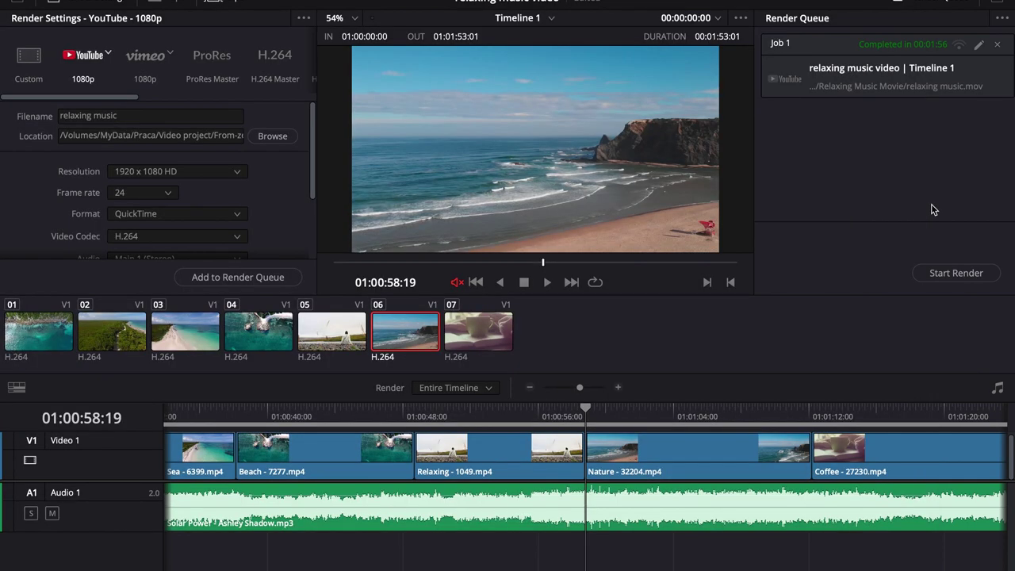
# - Quit DaVinci Resolve, saving the 'relaxing music video' project
pyautogui.press('super+q')
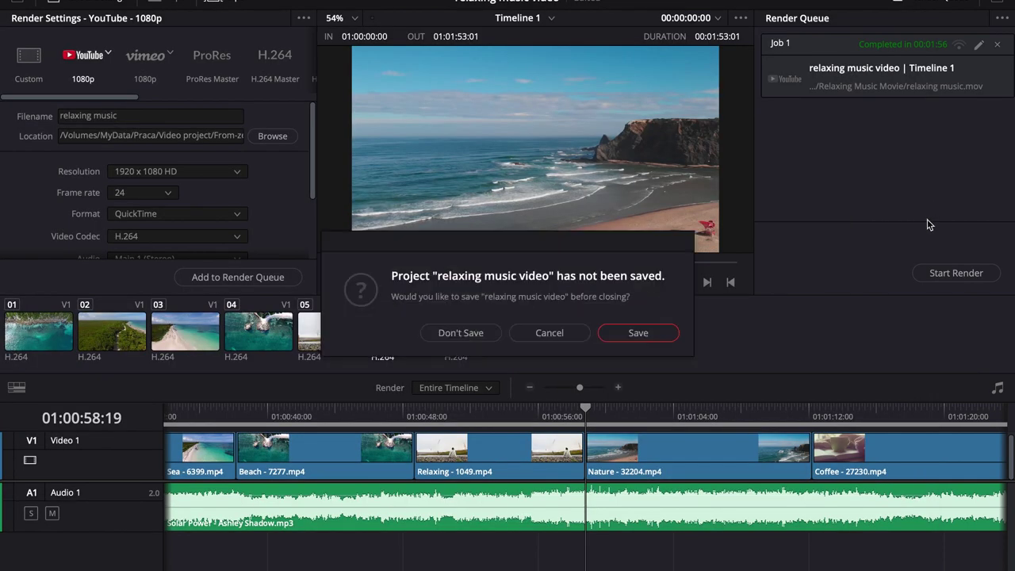
pyautogui.click(656, 336)
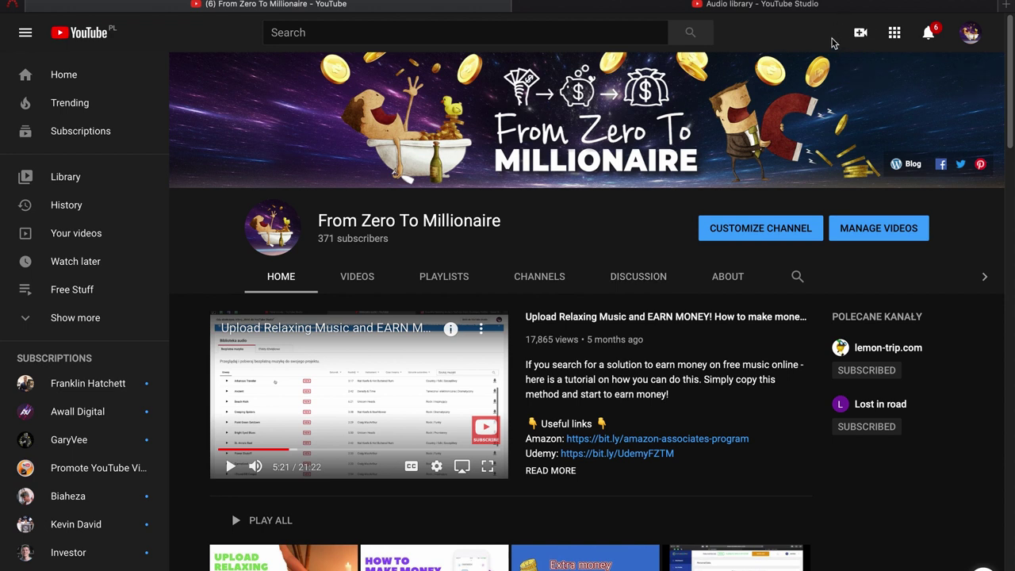
# - Open YouTube Studio's Upload videos dialog and switch to Finder
pyautogui.click(857, 34)
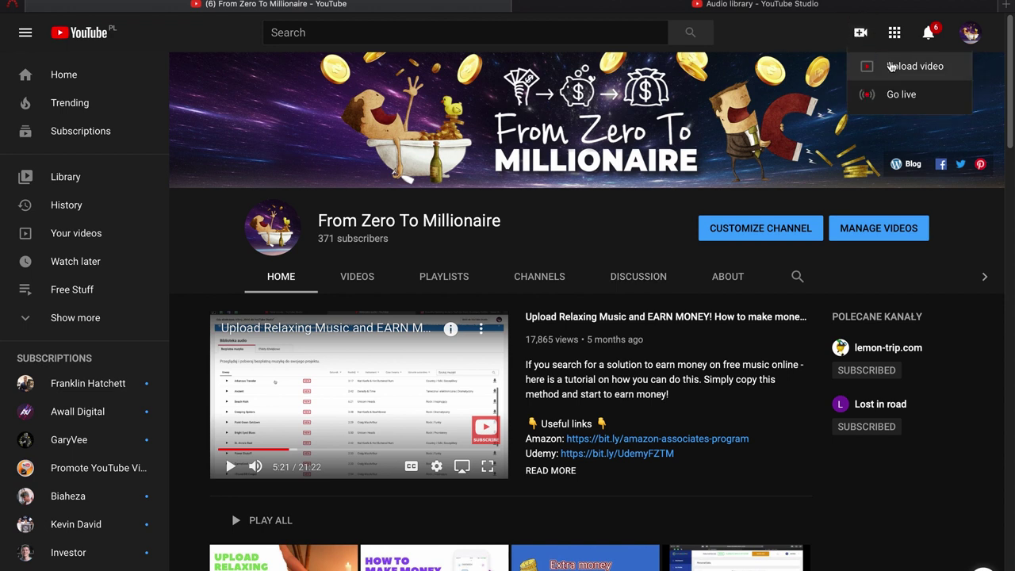
pyautogui.click(893, 65)
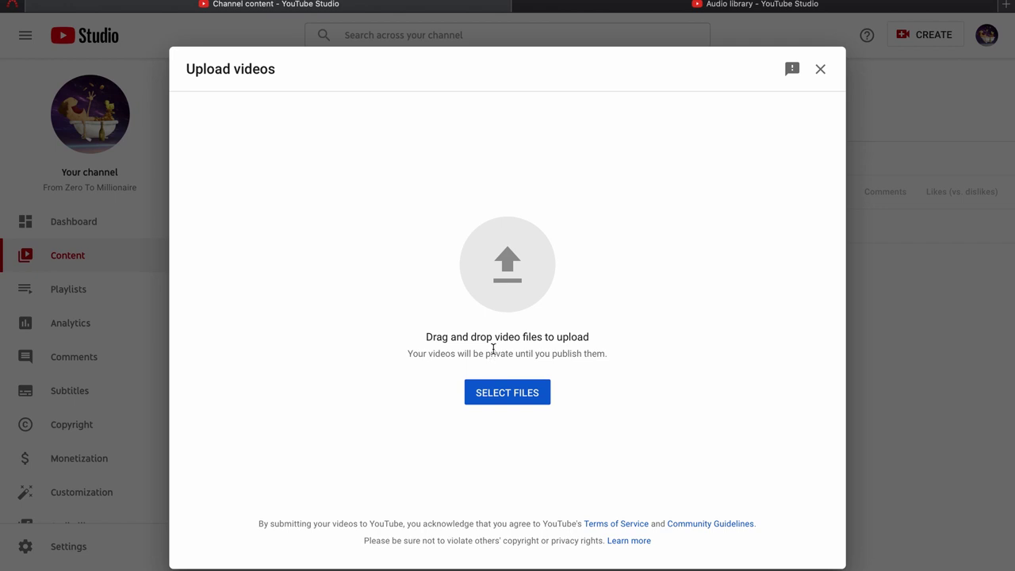
pyautogui.press('super+Tab')
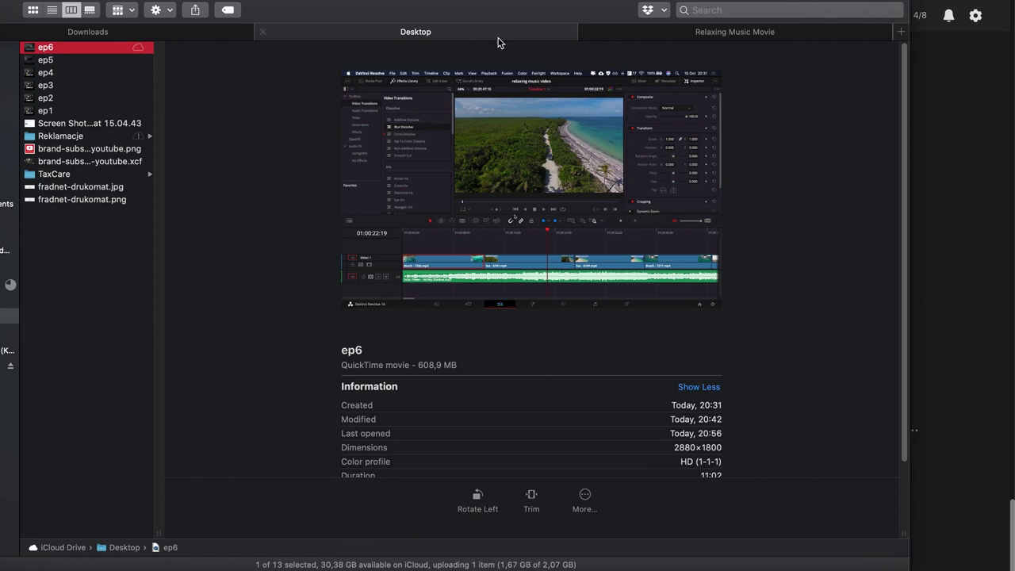
# - Drag relaxing music.mov from Relaxing Music Movie into the Upload videos dialog
pyautogui.click(636, 35)
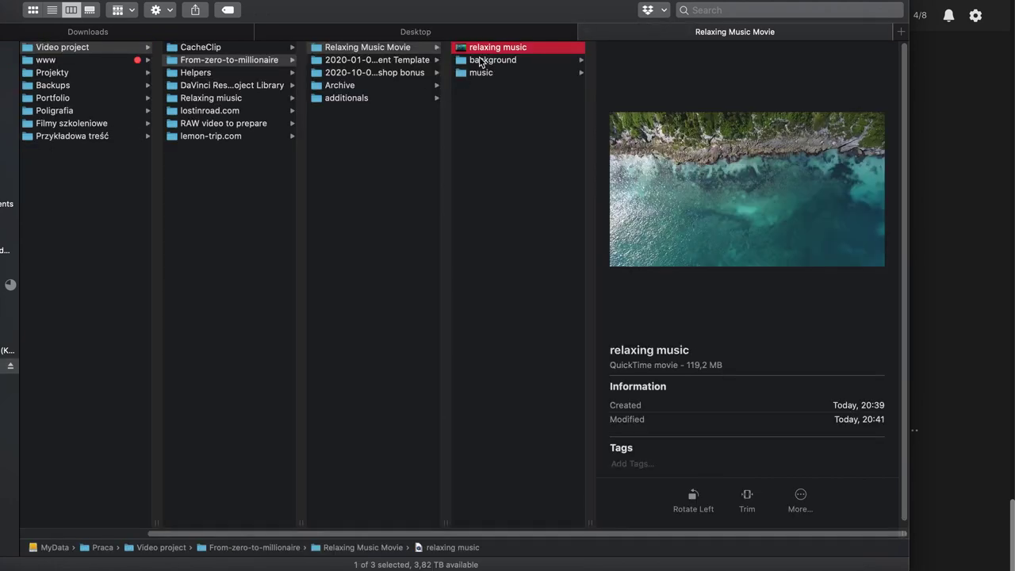
pyautogui.moveTo(486, 53); pyautogui.dragTo(516, 220)
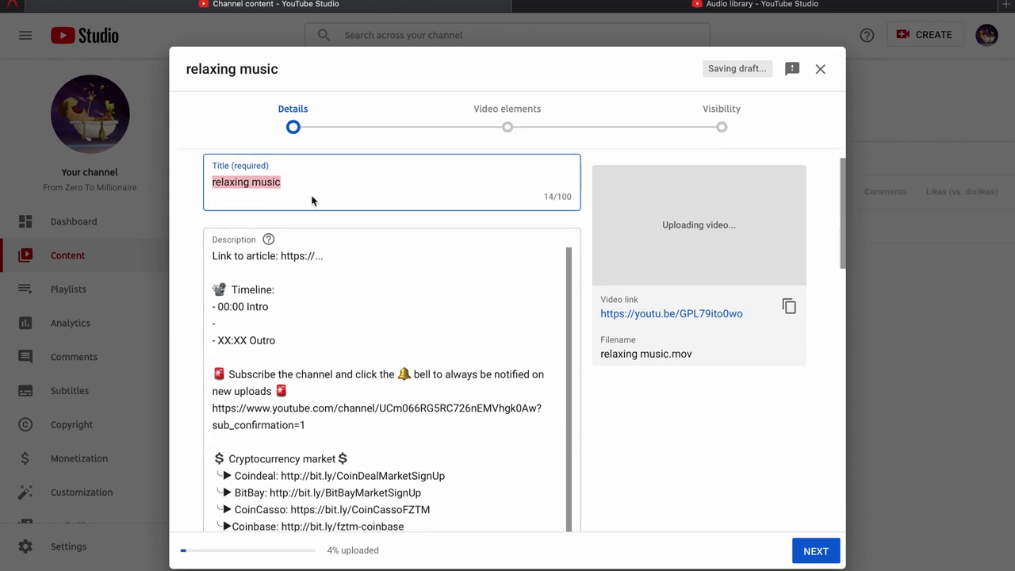
# - Expand the Age restriction settings, keeping the video without age restriction
pyautogui.scroll(-3, 311, 200)
pyautogui.scroll(-10, 337, 415)
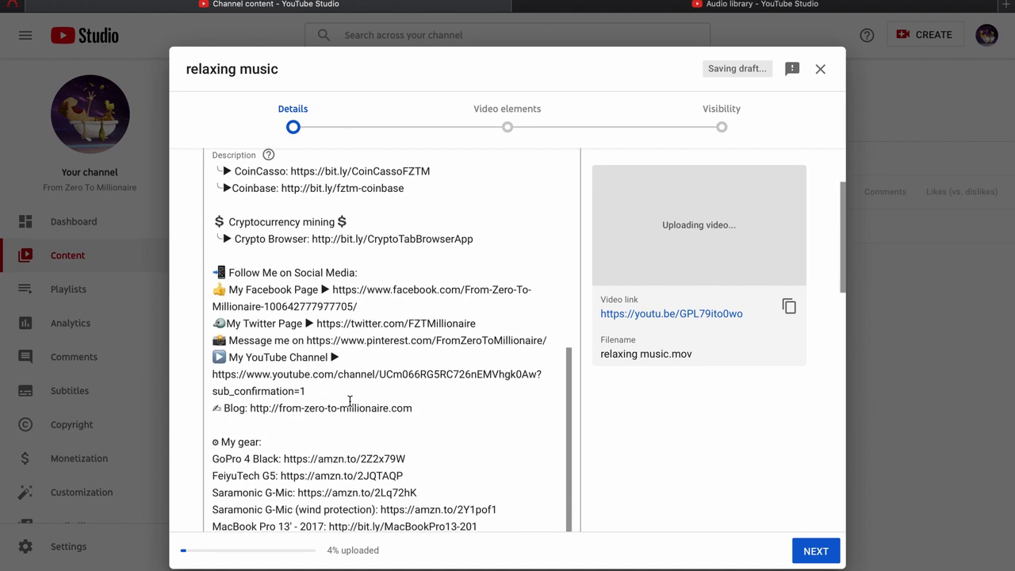
pyautogui.scroll(-10, 476, 396)
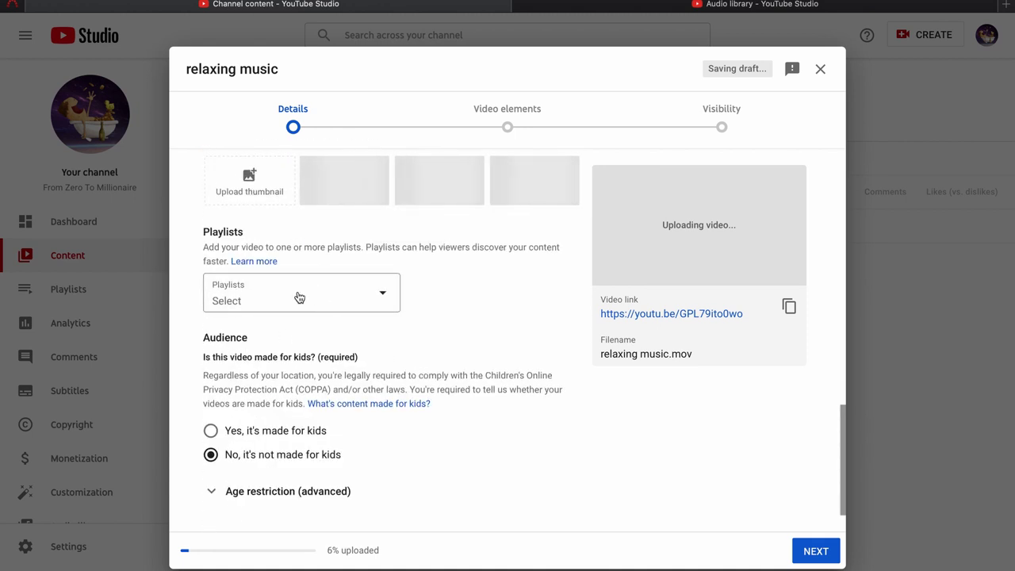
pyautogui.scroll(-2, 342, 329)
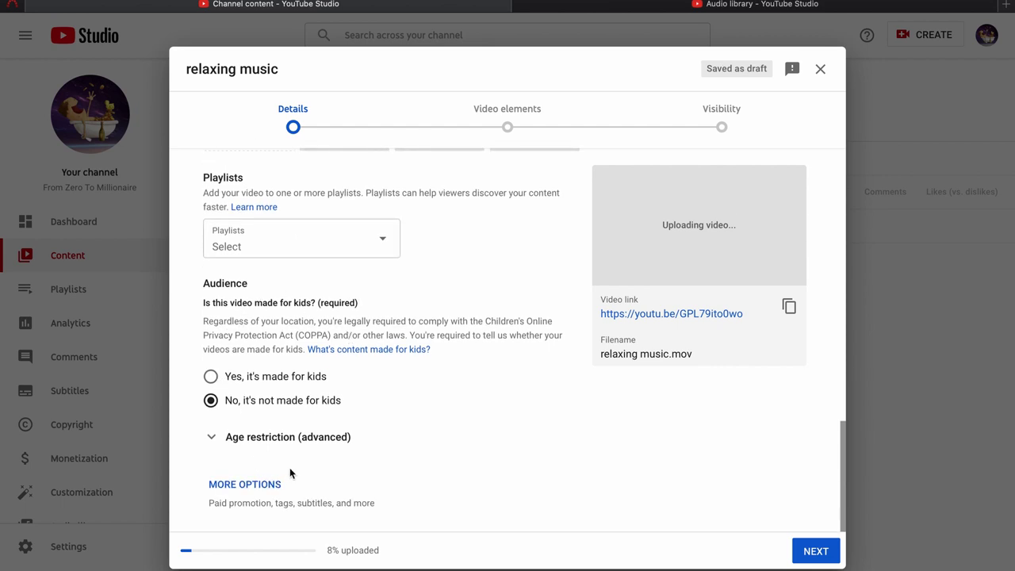
pyautogui.click(266, 444)
pyautogui.scroll(-3, 311, 439)
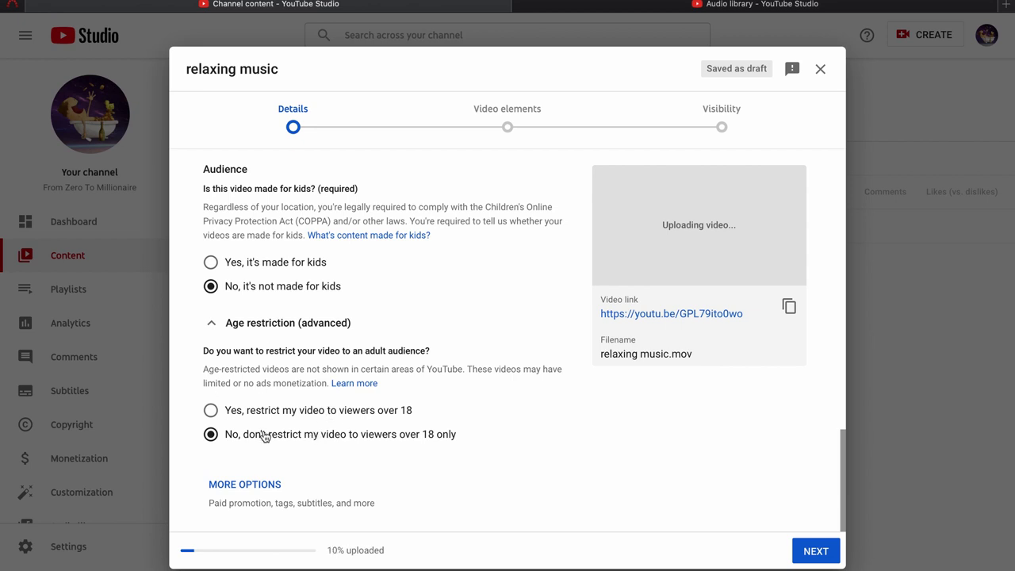
# - Review the additional upload options and continue to the Video elements step
pyautogui.click(268, 485)
pyautogui.scroll(-3, 314, 467)
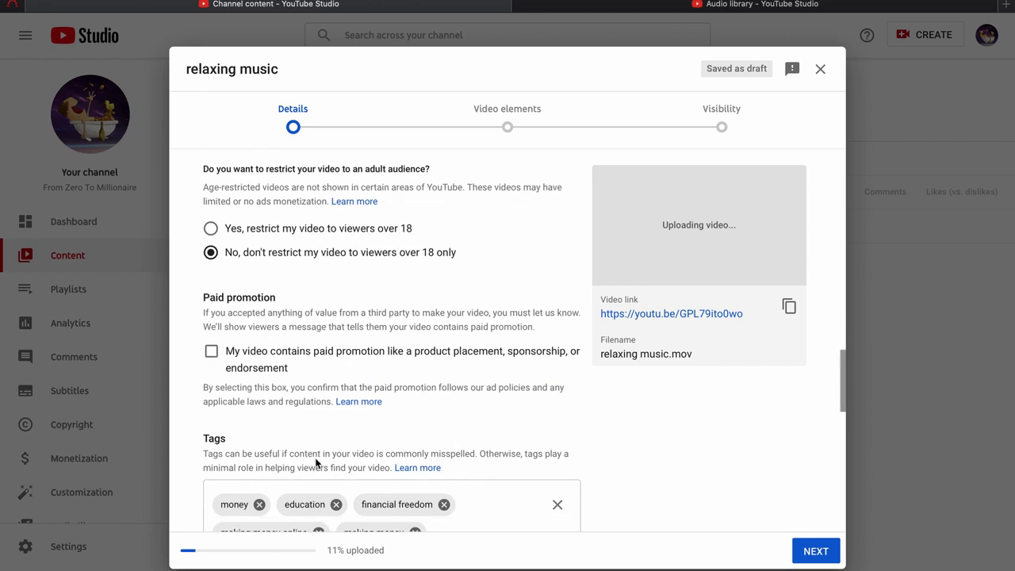
pyautogui.scroll(-1, 333, 382)
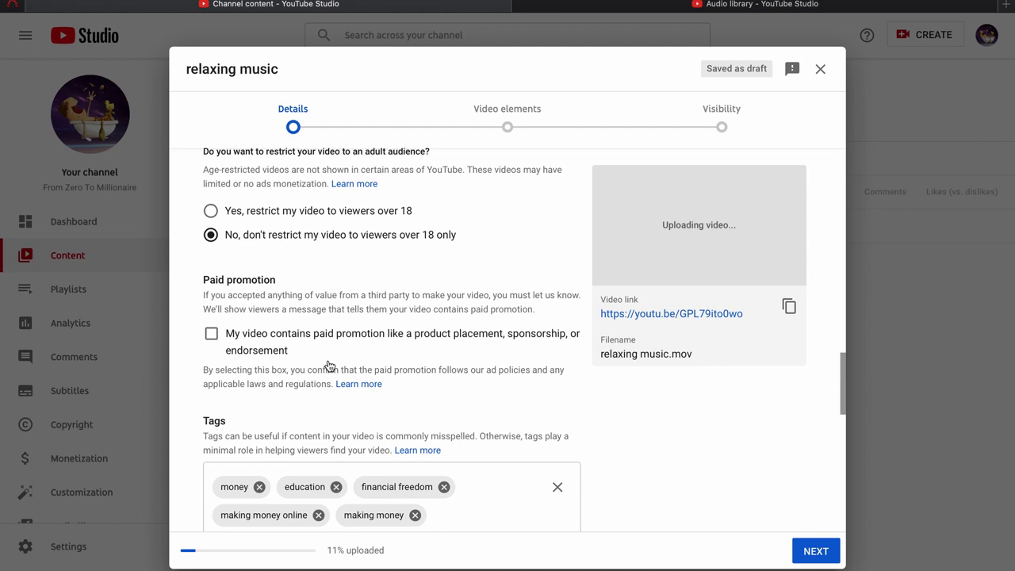
pyautogui.scroll(-1, 329, 366)
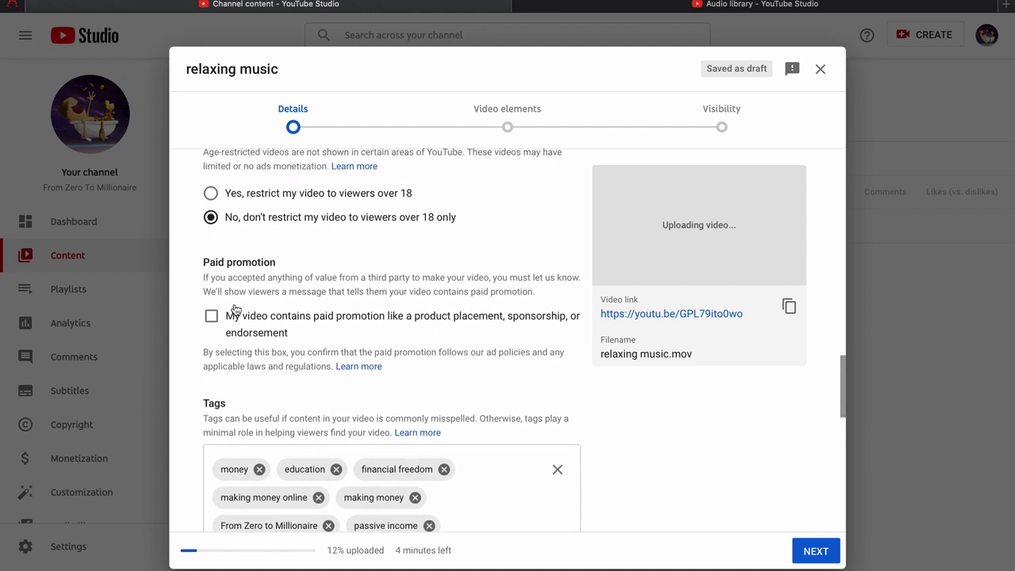
pyautogui.scroll(-3, 238, 318)
pyautogui.scroll(-5, 328, 363)
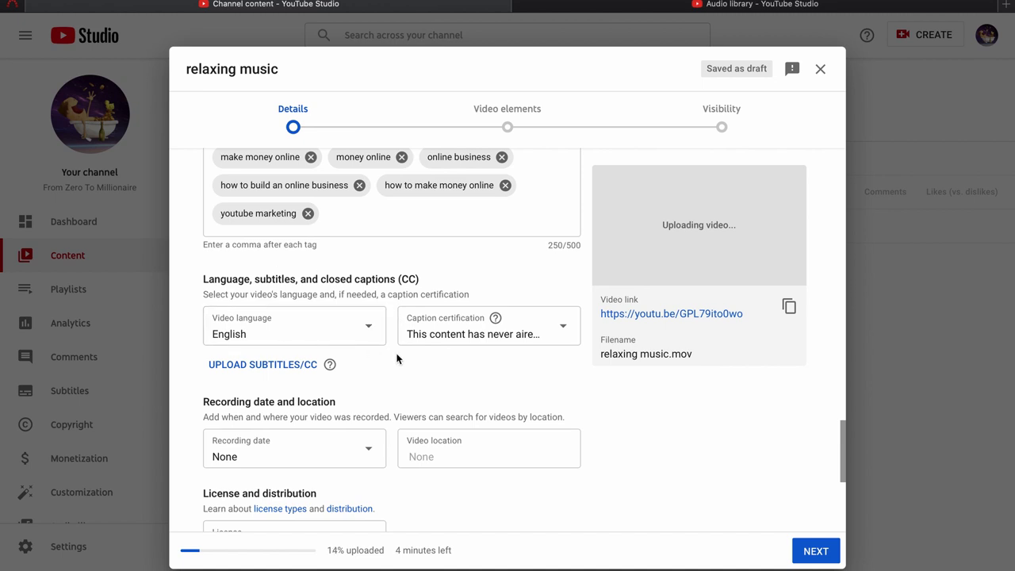
pyautogui.scroll(-3, 400, 360)
pyautogui.scroll(-5, 341, 357)
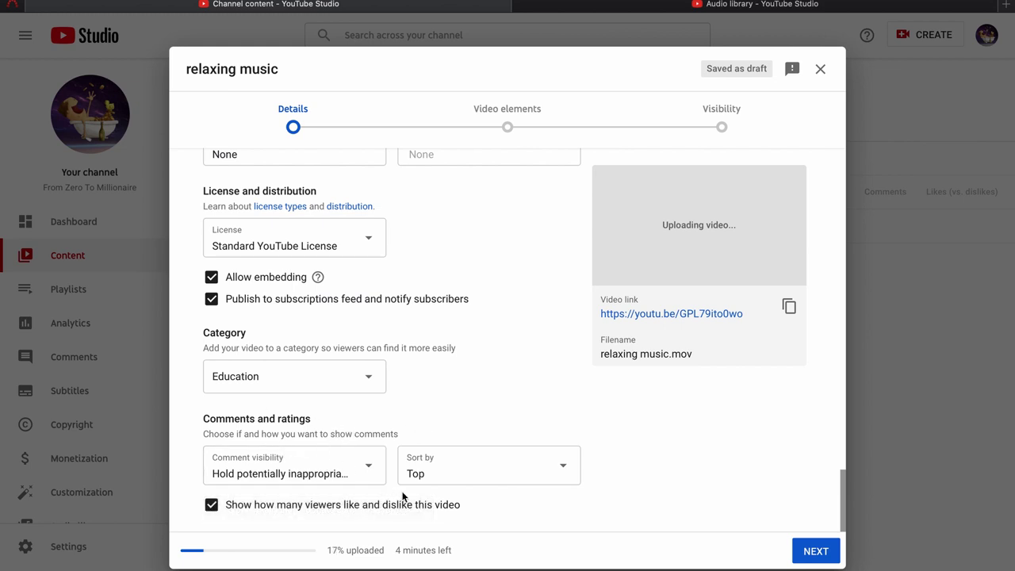
pyautogui.click(821, 561)
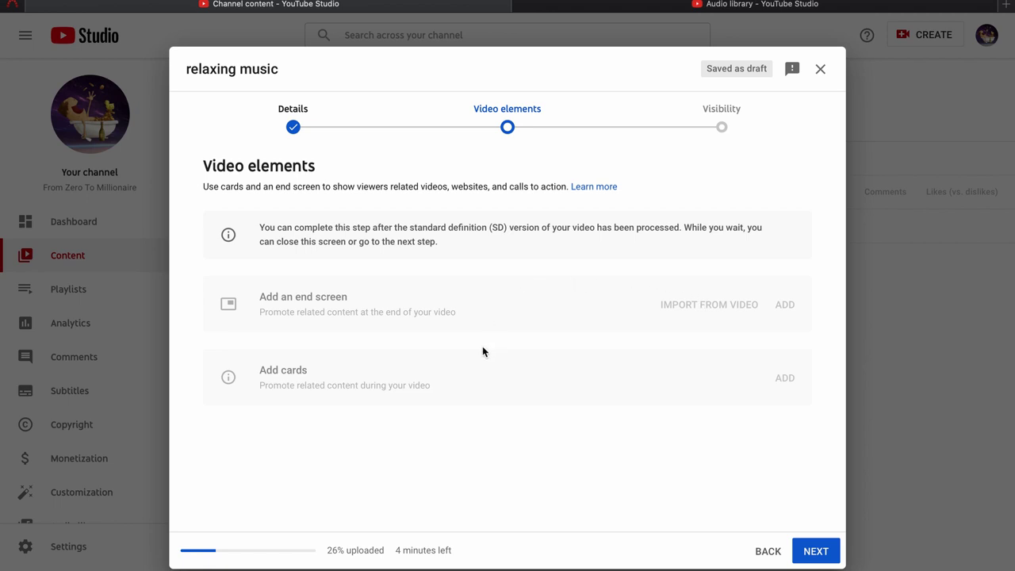
# - Set the relaxing music upload's visibility to Private and save it
pyautogui.click(821, 547)
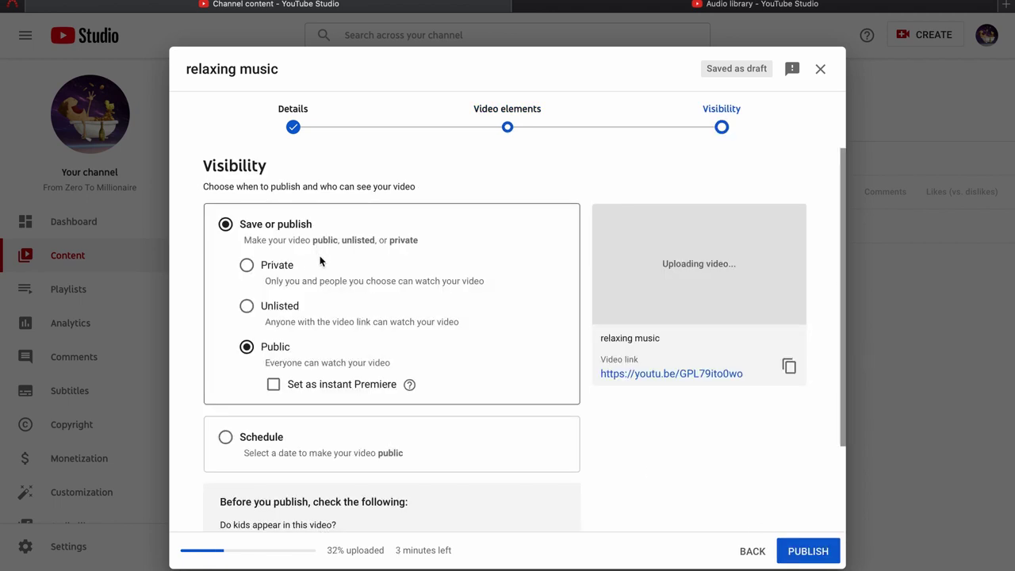
pyautogui.click(226, 224)
pyautogui.click(281, 262)
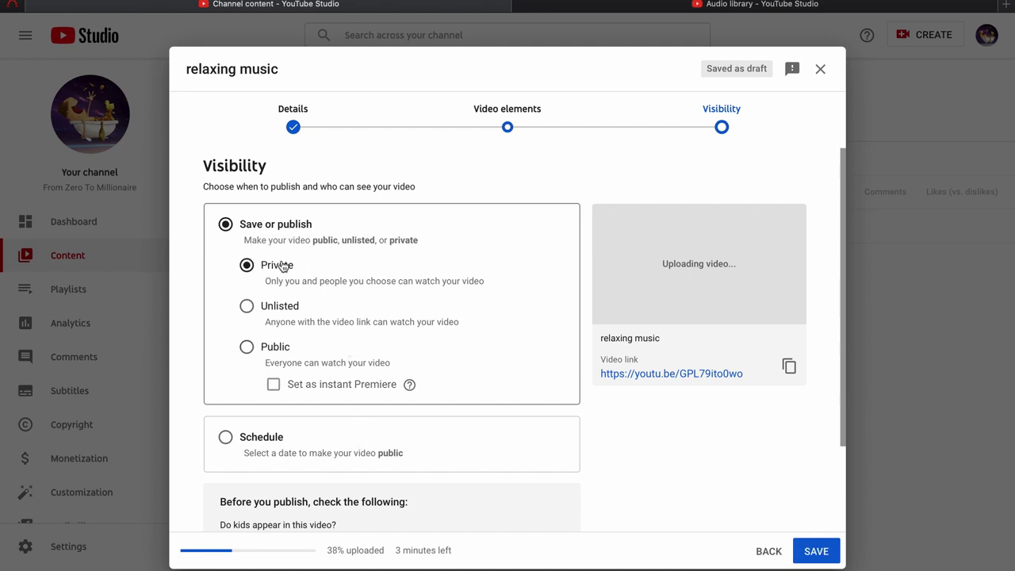
pyautogui.click(825, 551)
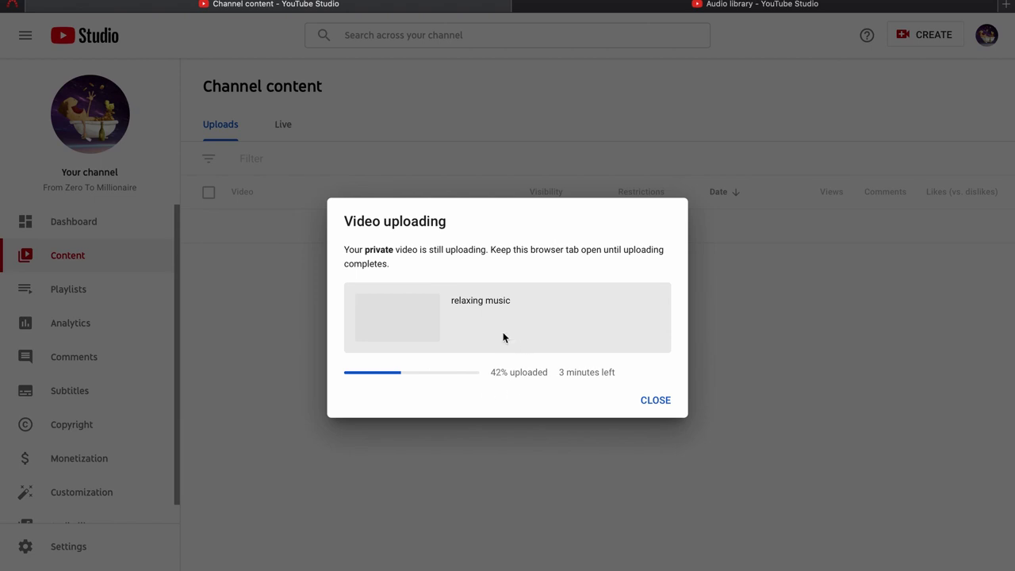
# - Dismiss the upload progress notice and open the pending video's Details page
pyautogui.click(655, 399)
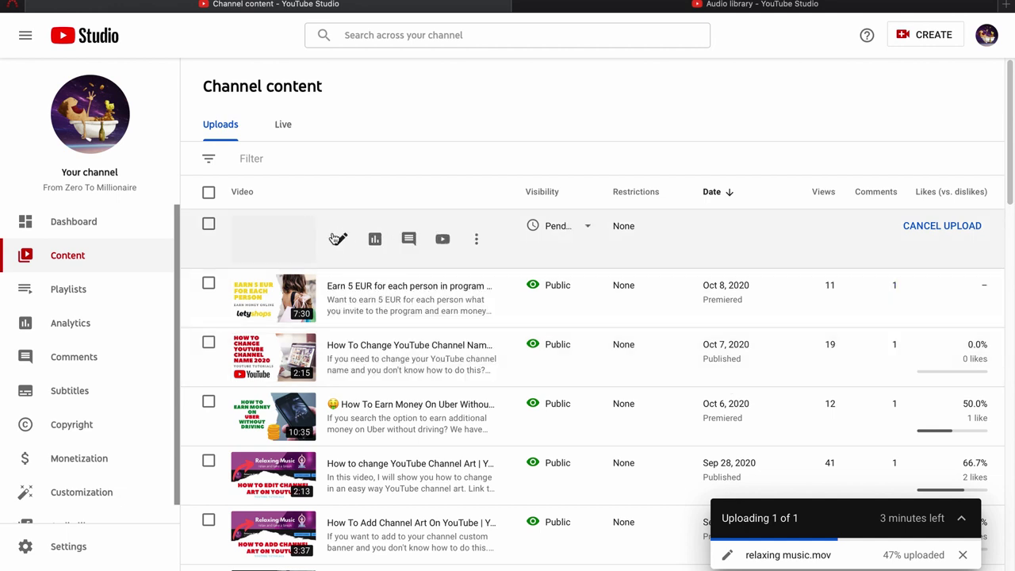
pyautogui.click(339, 240)
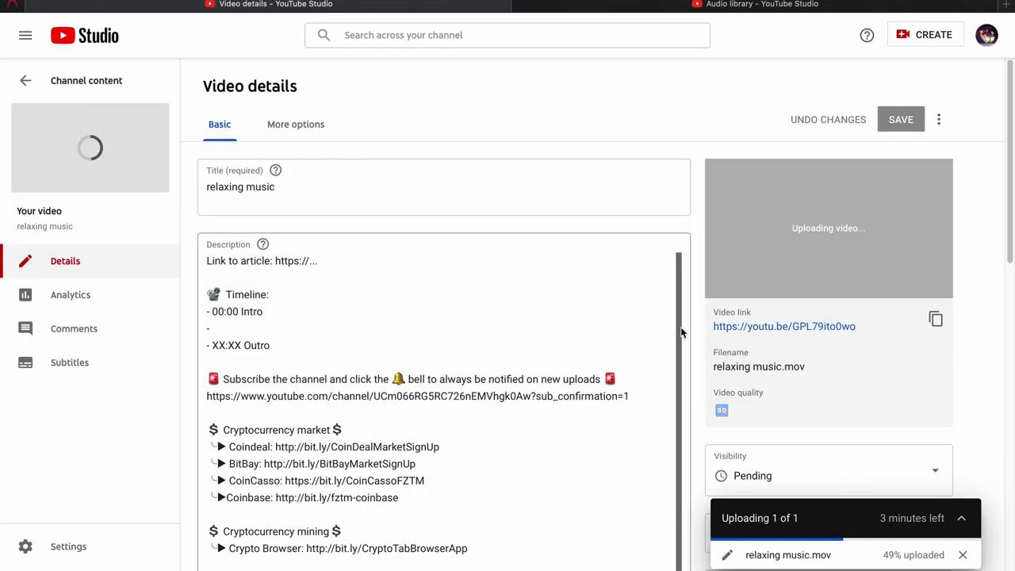
pyautogui.scroll(-5, 718, 313)
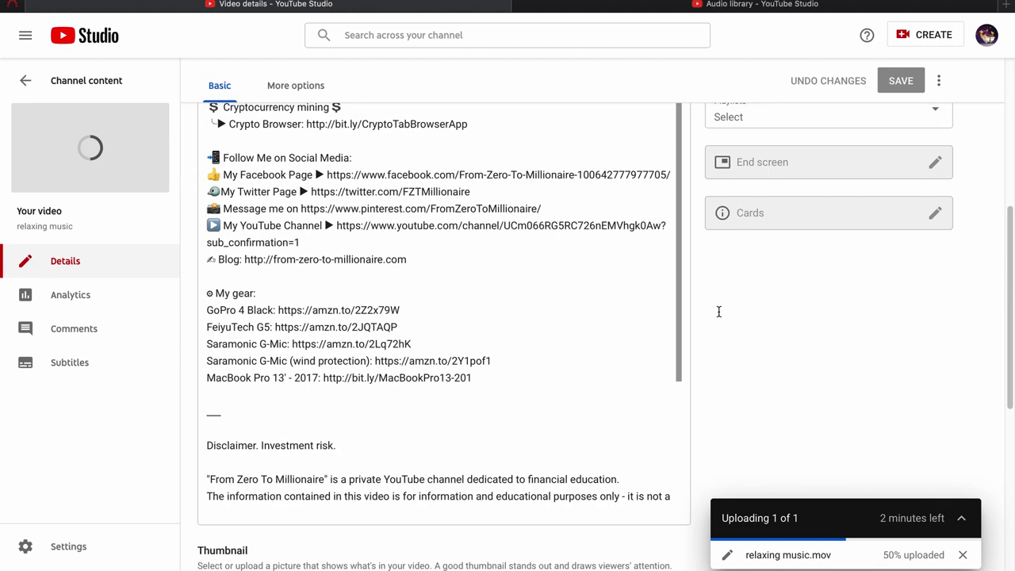
pyautogui.scroll(-3, 720, 317)
pyautogui.scroll(3, 719, 317)
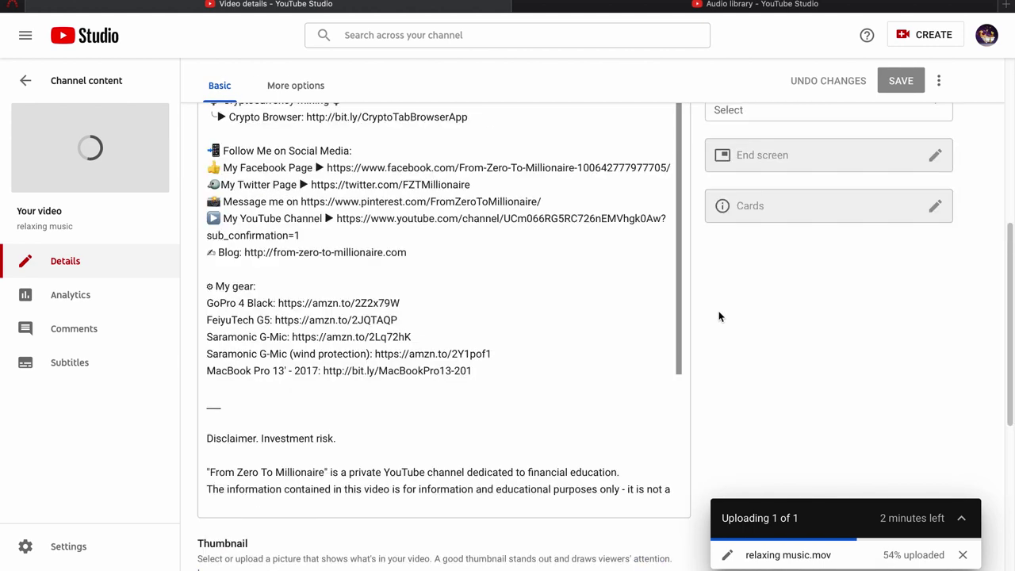
pyautogui.scroll(-2, 719, 316)
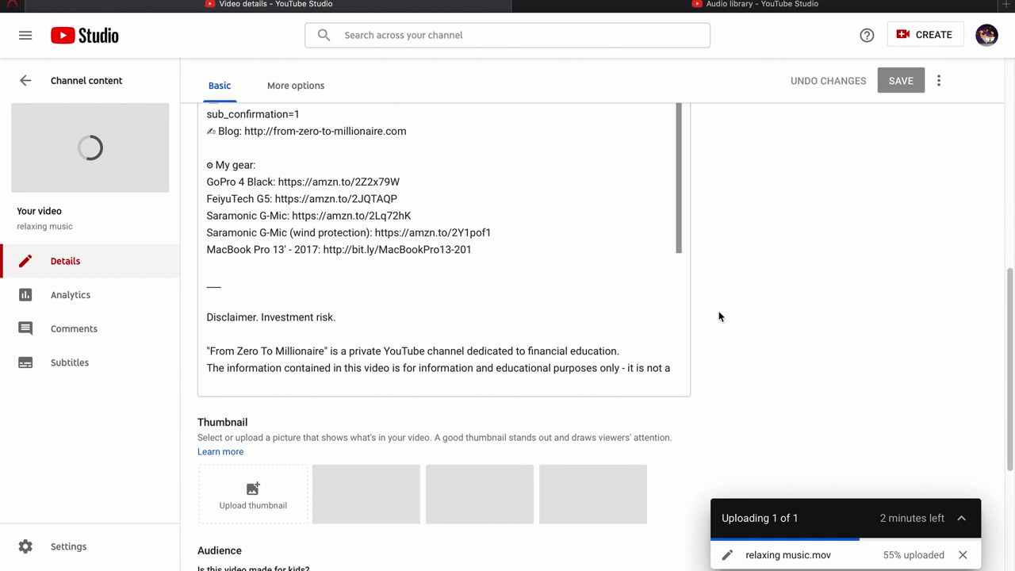
pyautogui.scroll(5, 719, 317)
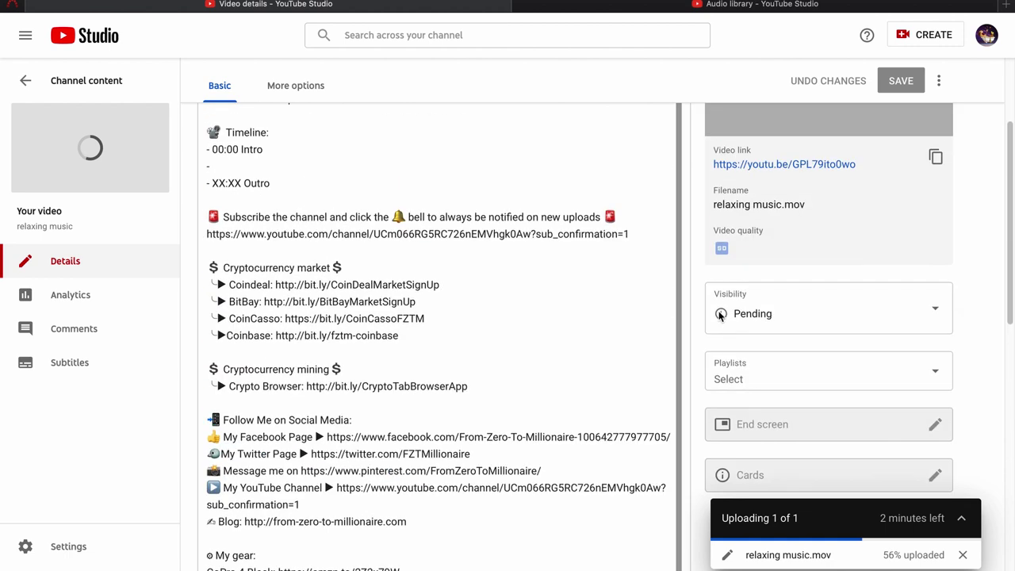
pyautogui.click(754, 341)
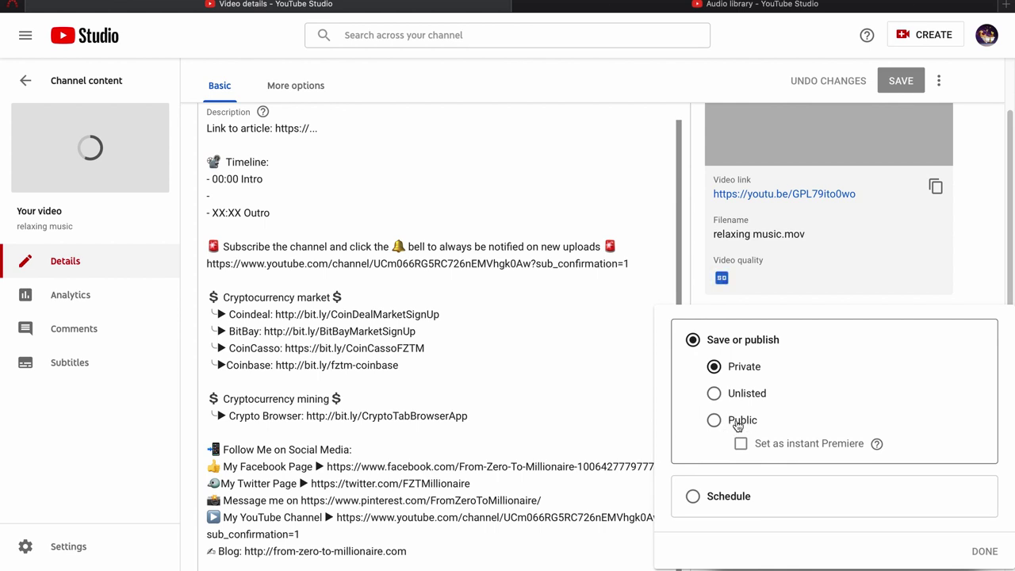
pyautogui.click(739, 496)
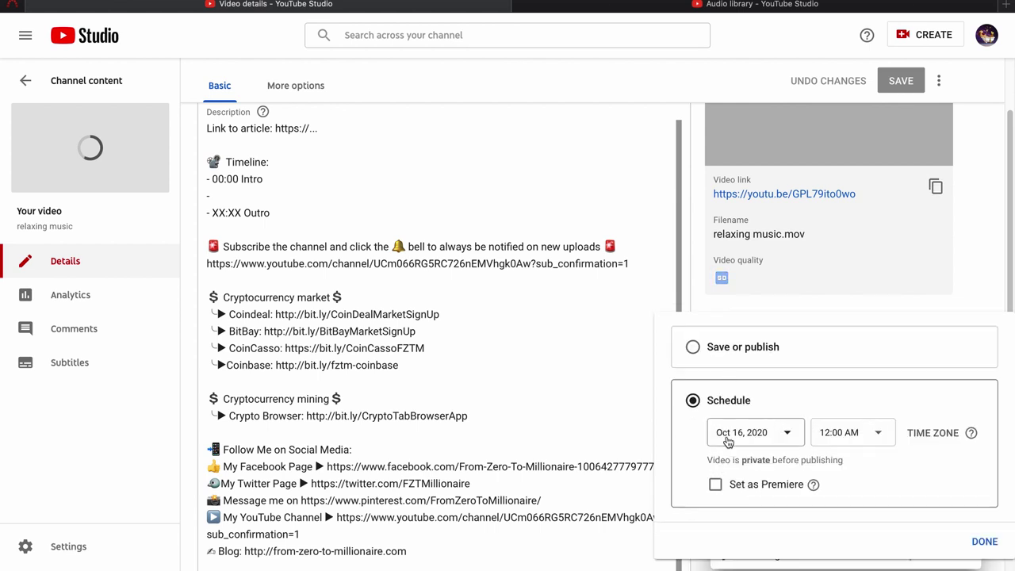
pyautogui.click(984, 541)
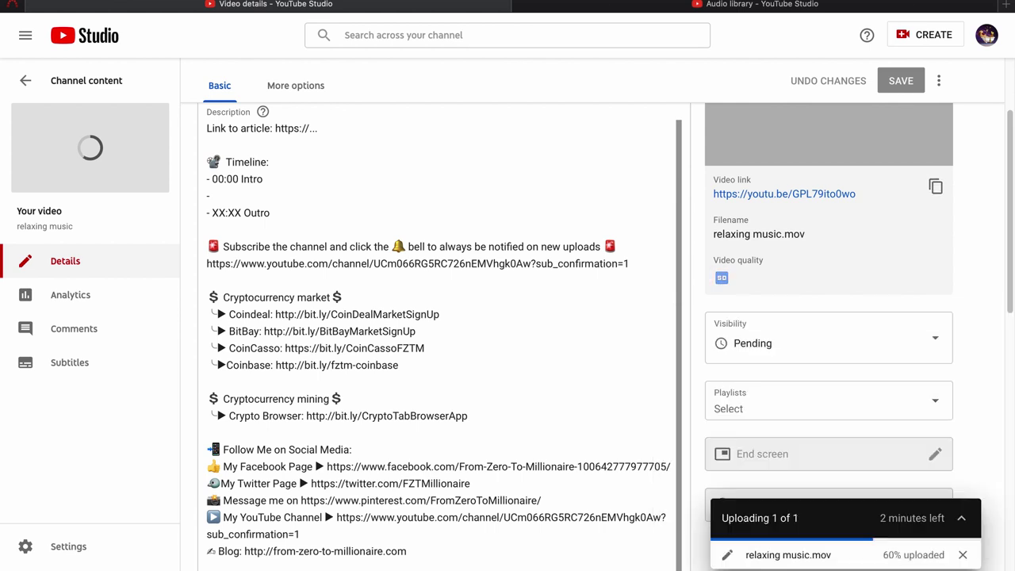
pyautogui.scroll(-10, 699, 504)
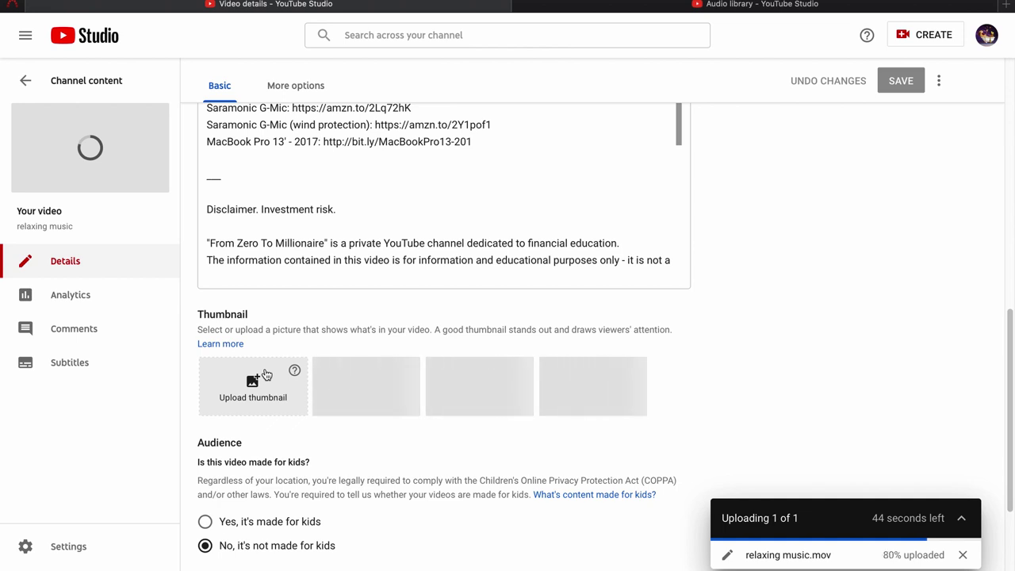
# - Open canva.com in a new browser tab
pyautogui.press('super+t')
pyautogui.write('canva')
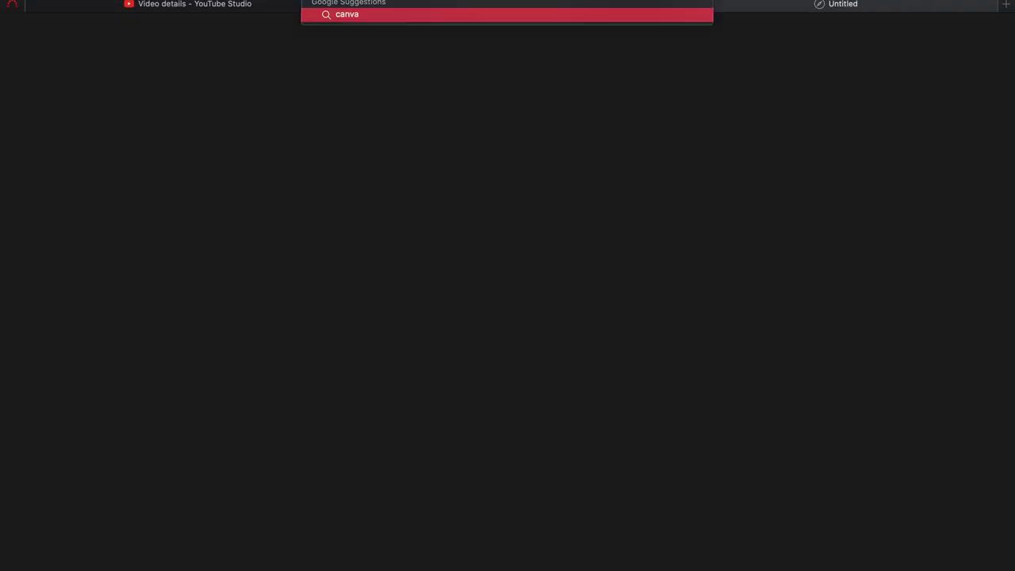
pyautogui.press('Return')
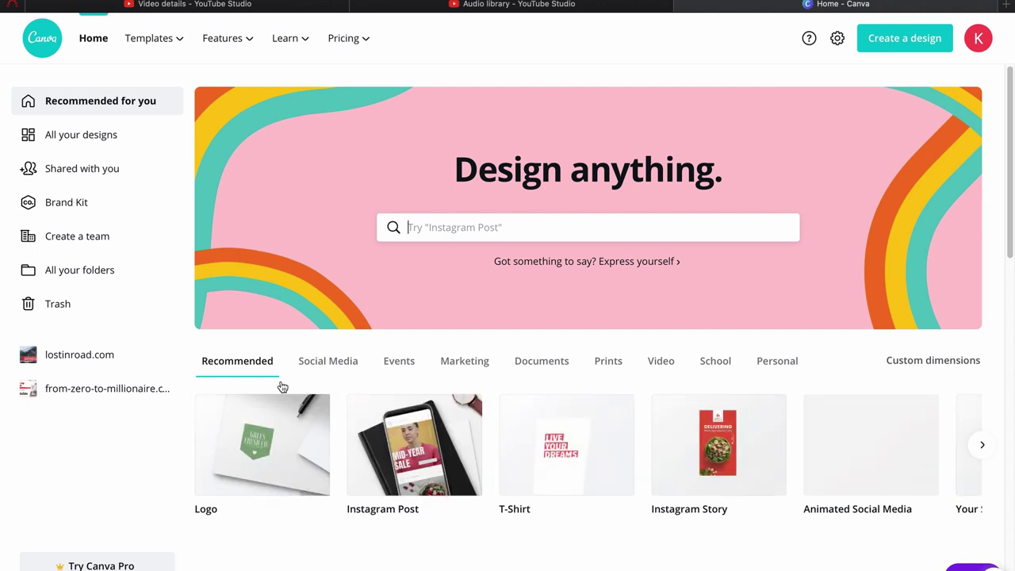
# - Search Canva for 'youtube' and pick the YouTube Thumbnail templates
pyautogui.click(477, 227)
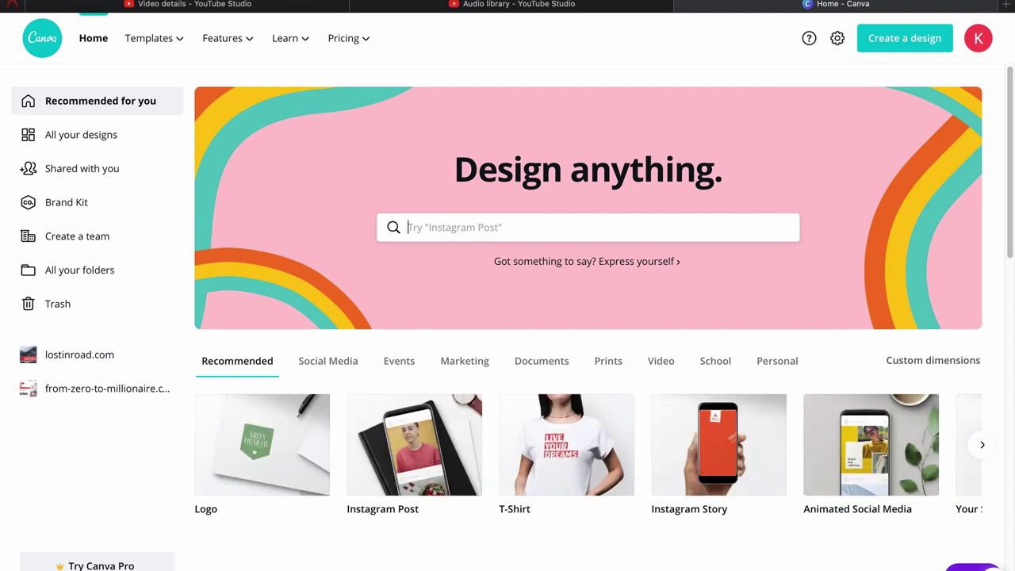
pyautogui.write('youtube')
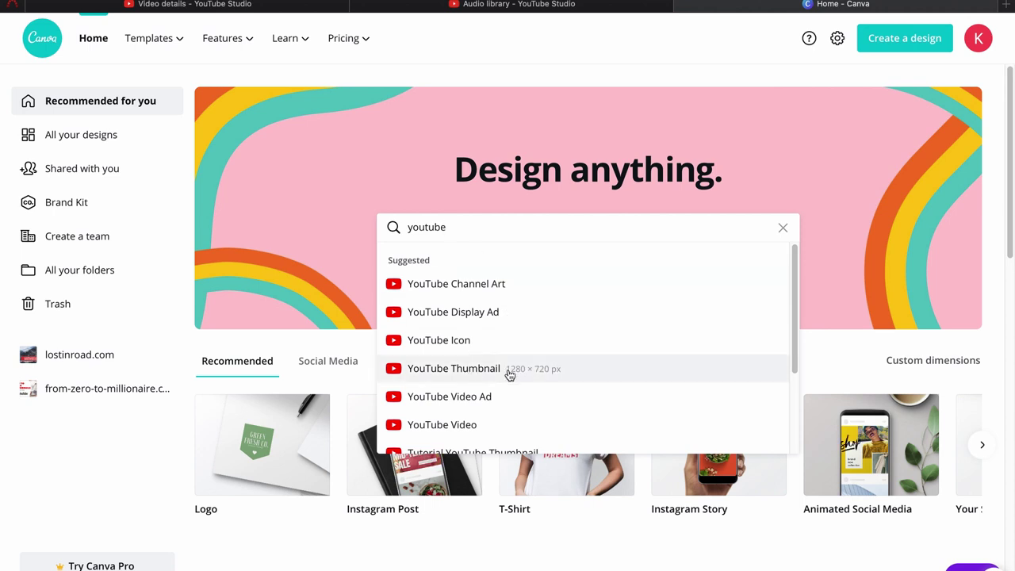
pyautogui.click(509, 373)
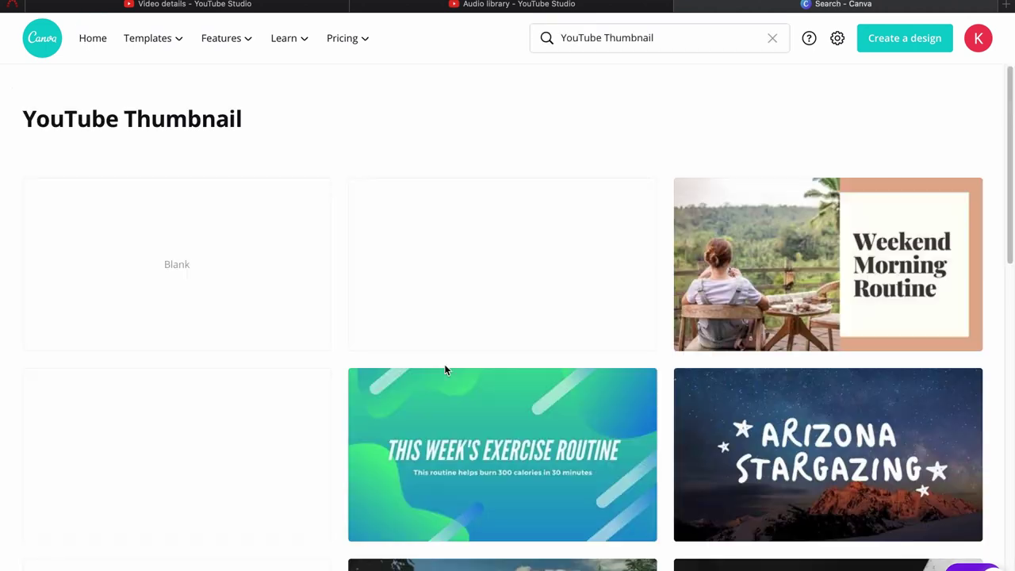